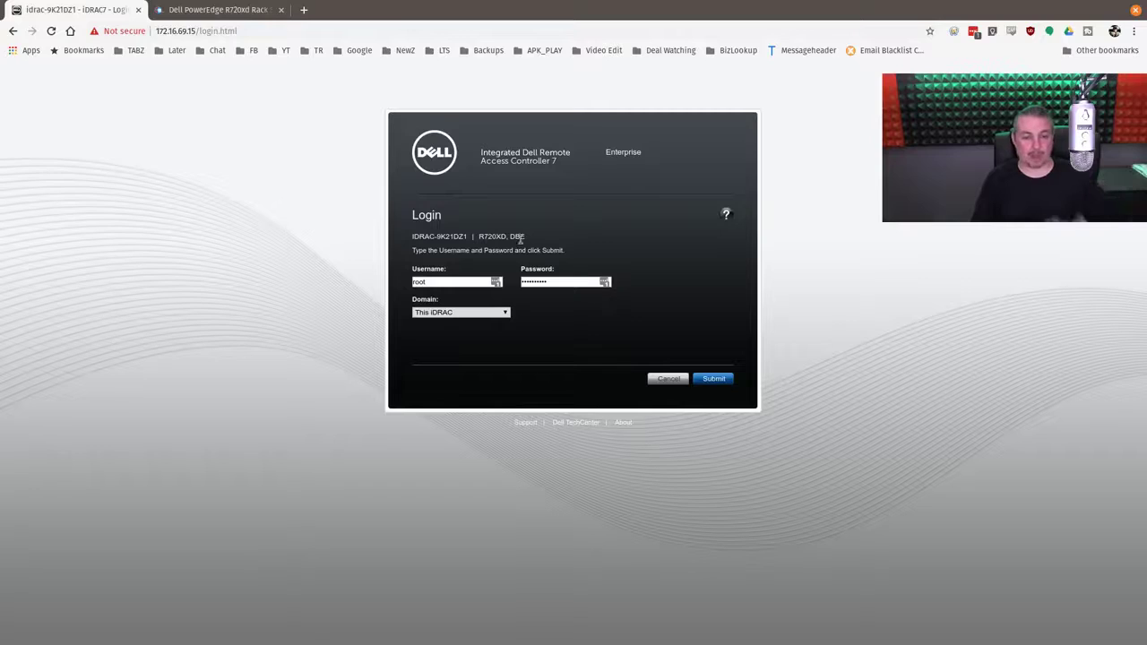
Log in to the iDRAC with the filled-in root credentials and launch the server's virtual console
click(714, 379)
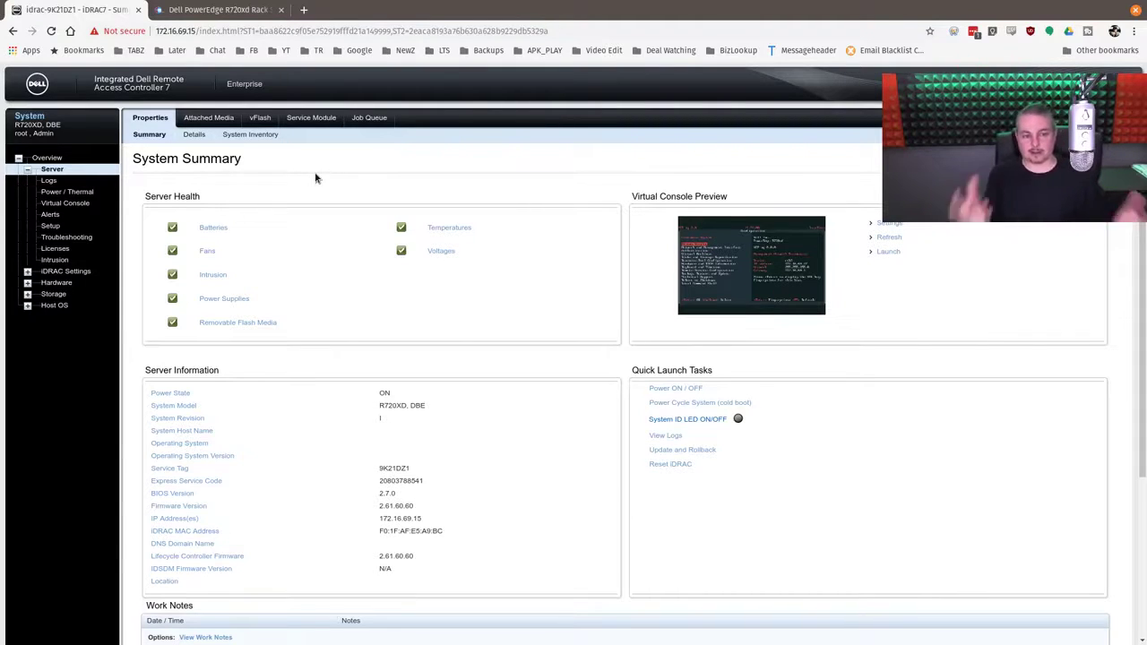
click(895, 252)
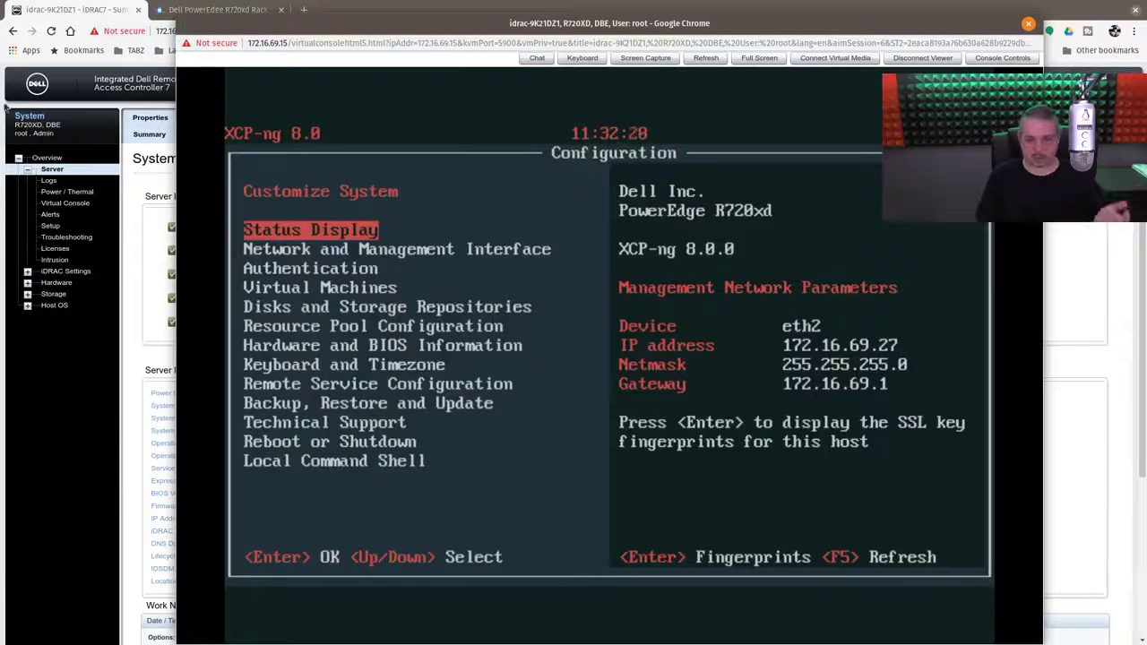
Look through the XCP-ng console's configuration entries, from Status Display down to Reboot or Shutdown
key(Down)
key(Up)
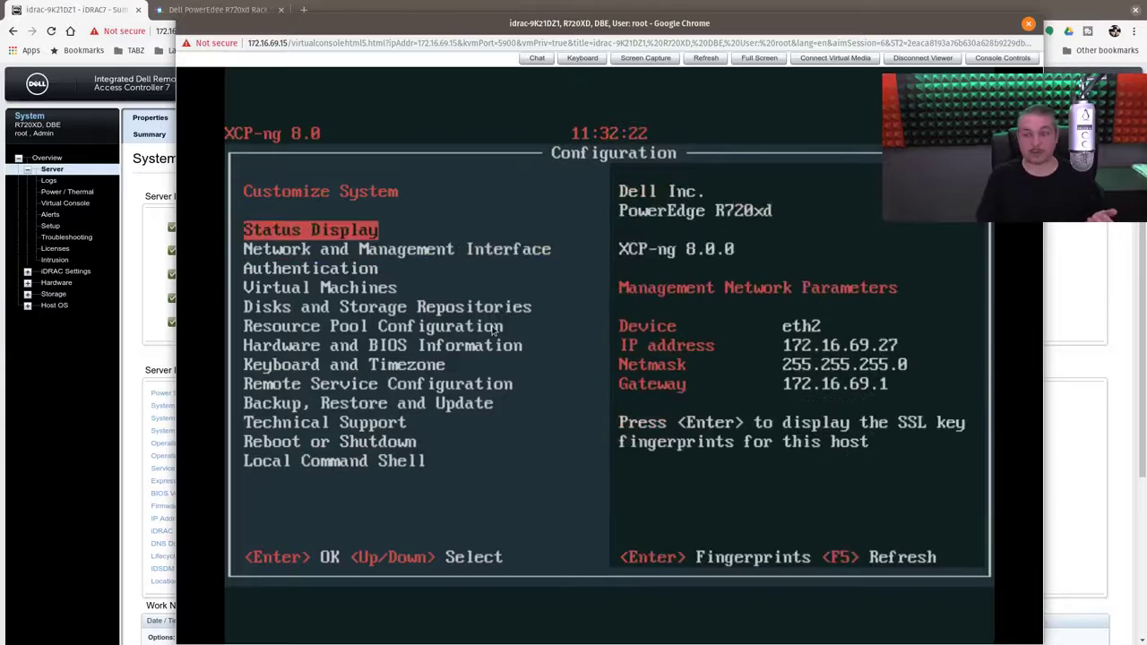
key(Down)
key(Down)
key(Down)
key(Down)
key(Down)
key(Down)
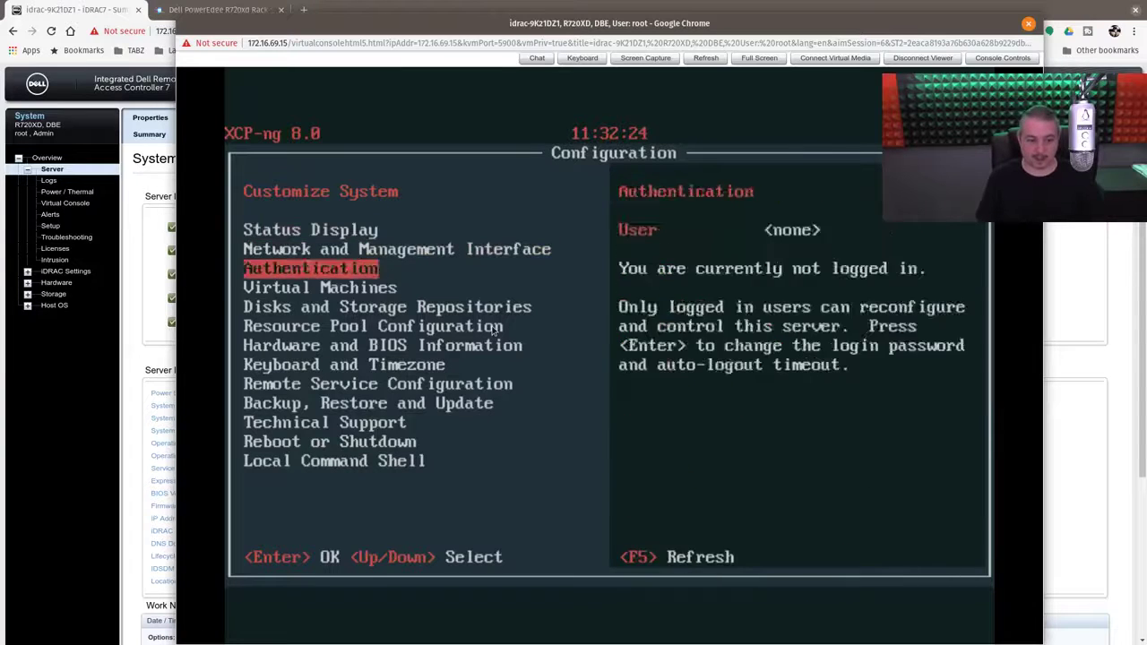
key(Down)
key(Down)
key(Down)
key(Down)
key(Down)
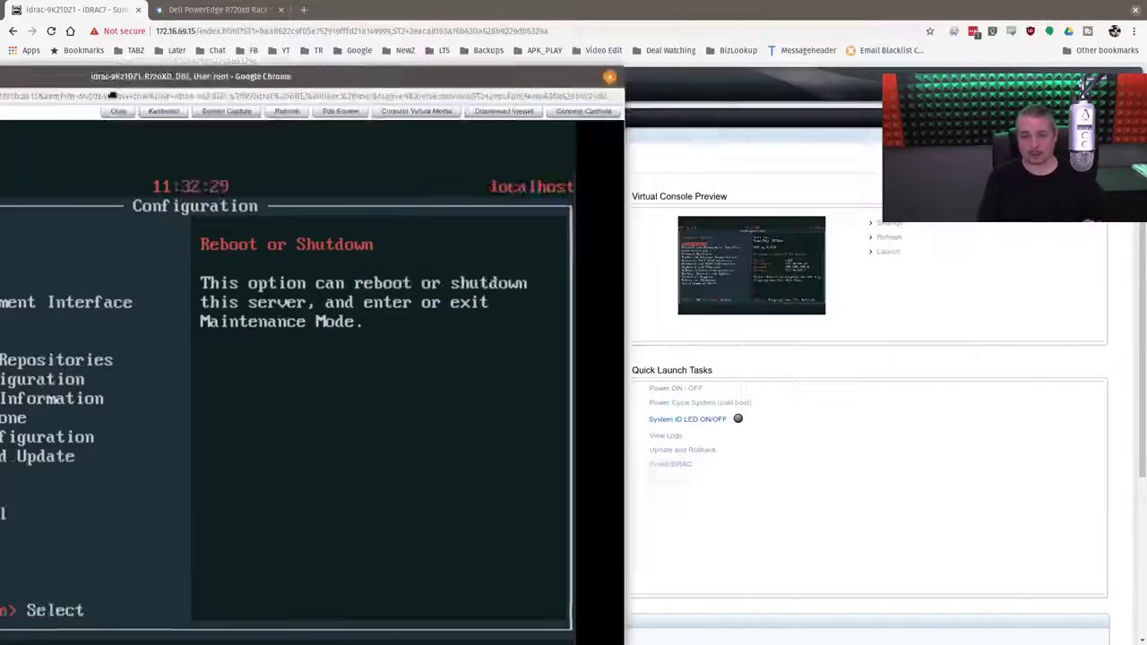
key(alt+Tab)
click(675, 388)
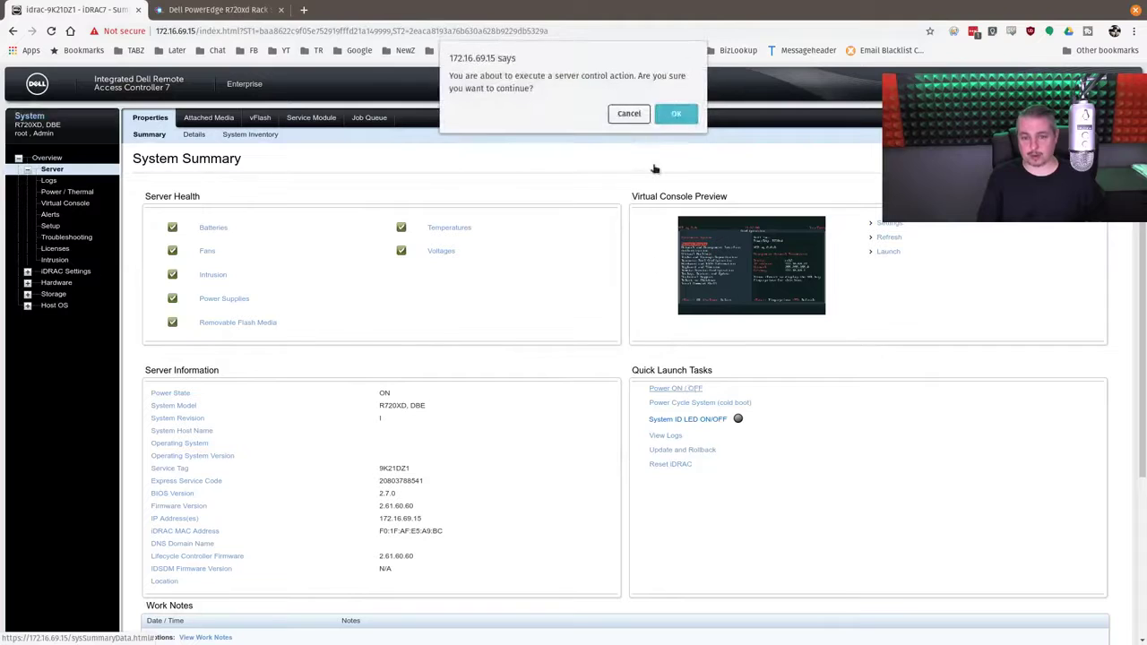
click(630, 115)
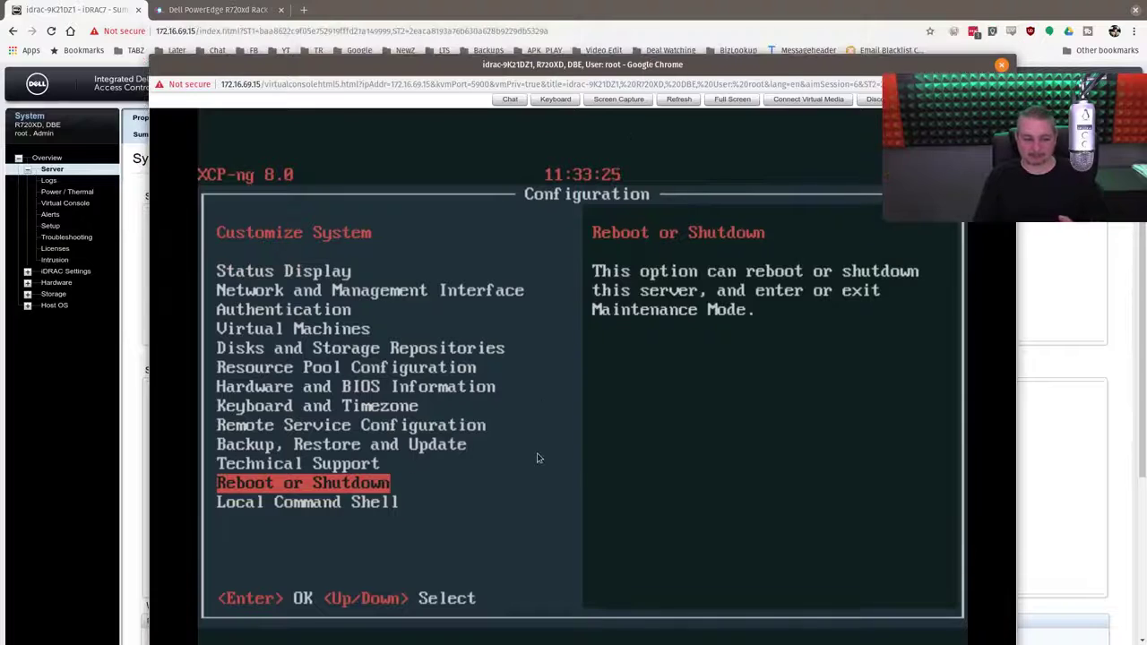
Reboot the server from the XCP-ng console, entering the root account password and confirming the reboot
key(Up)
key(Down)
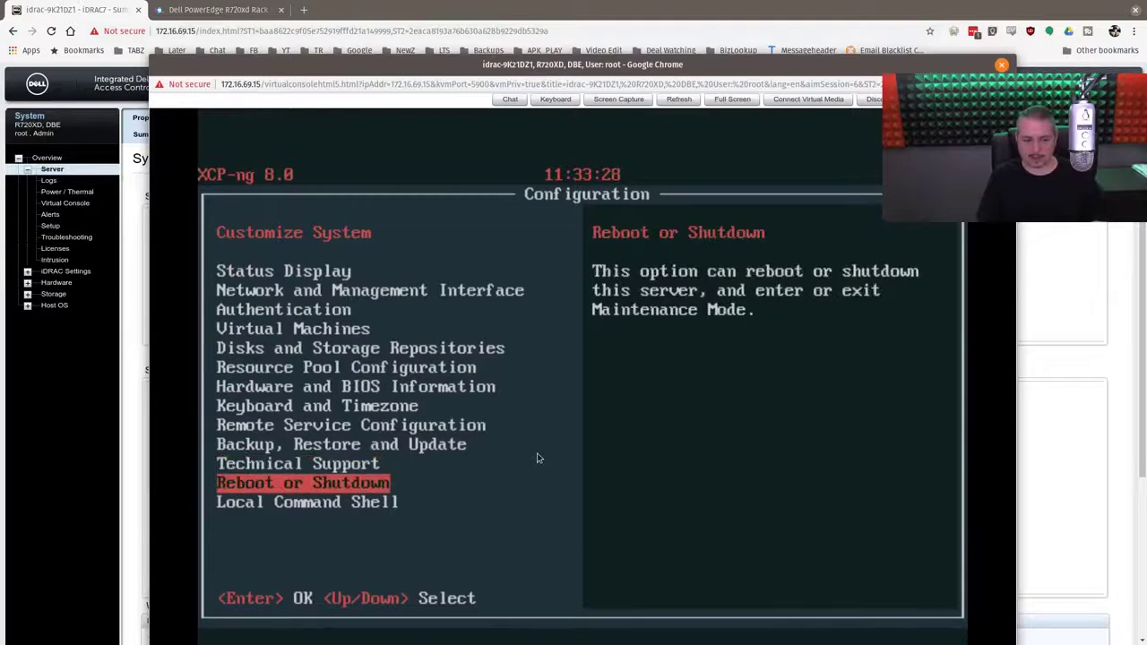
key(Return)
key(Down)
key(Down)
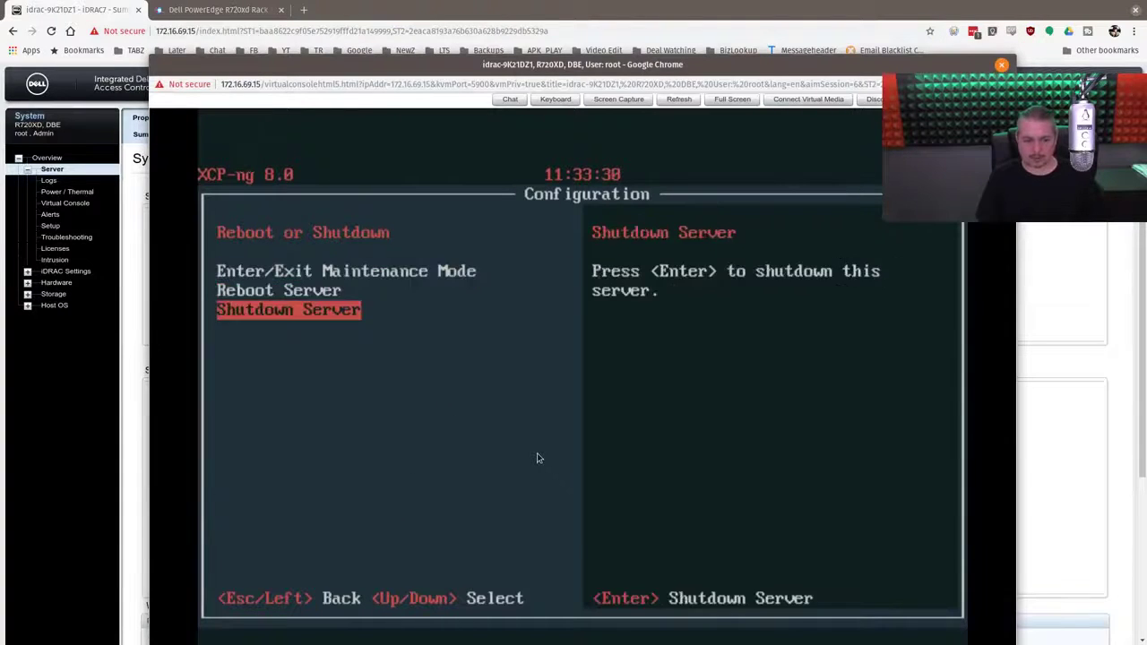
key(Up)
key(Return)
key(Return)
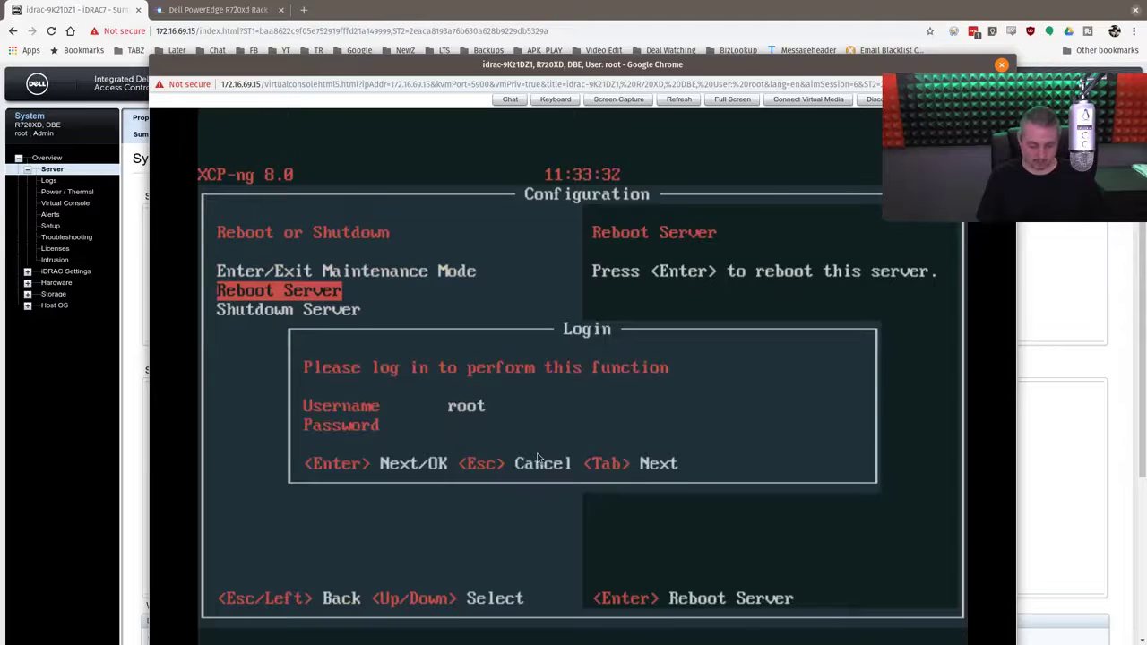
text(****************)
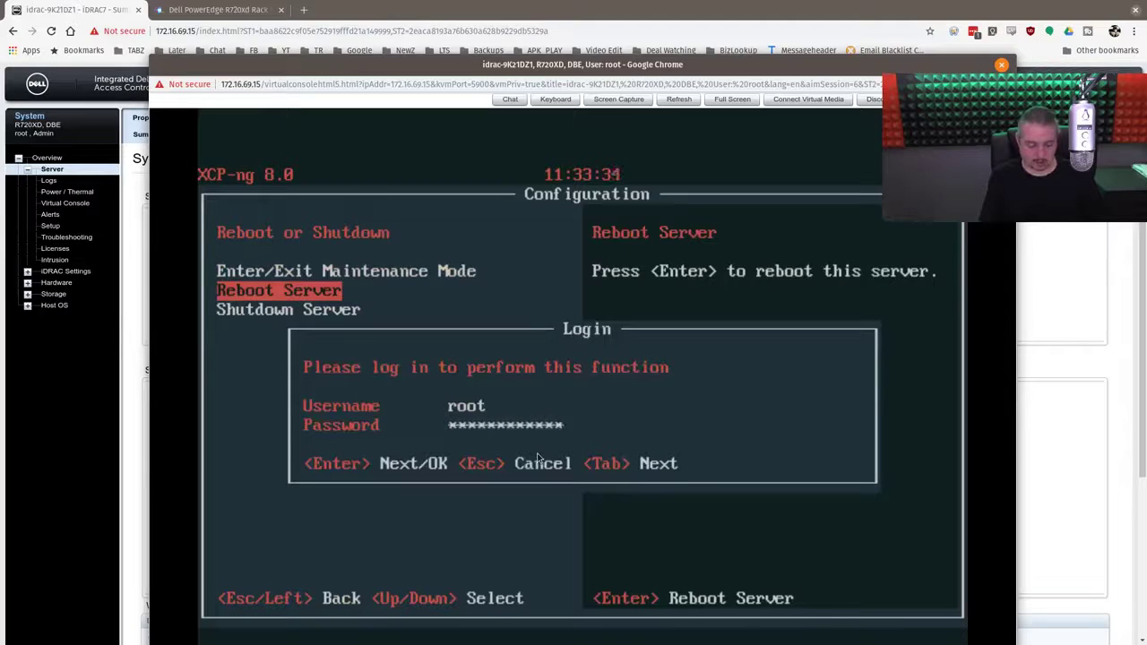
key(Return)
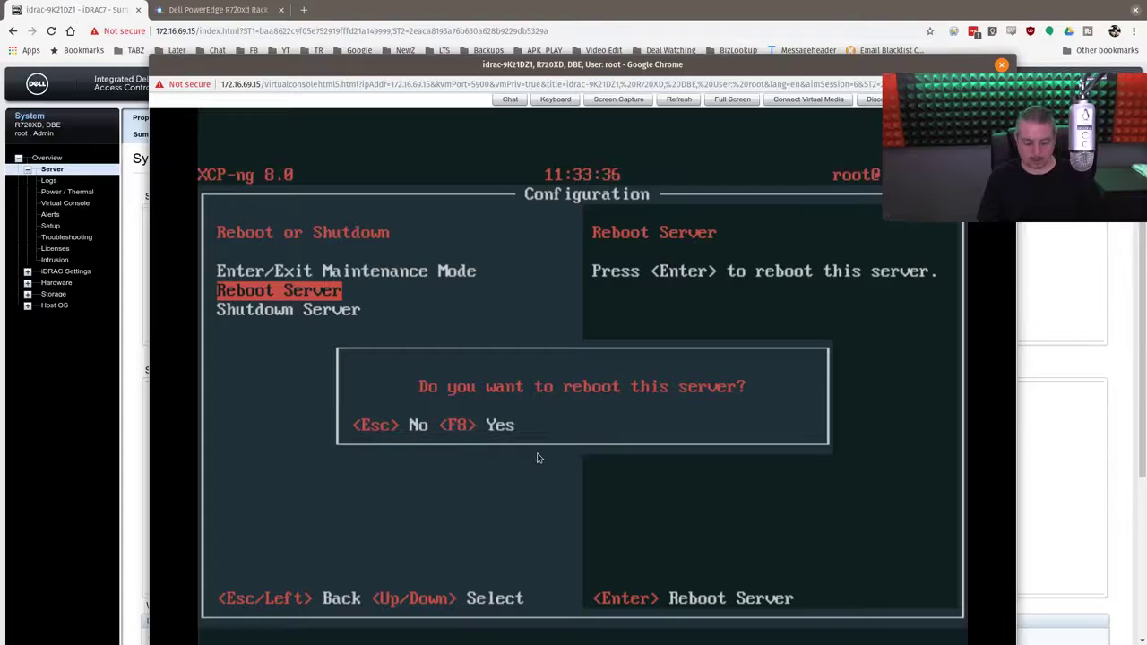
key(F8)
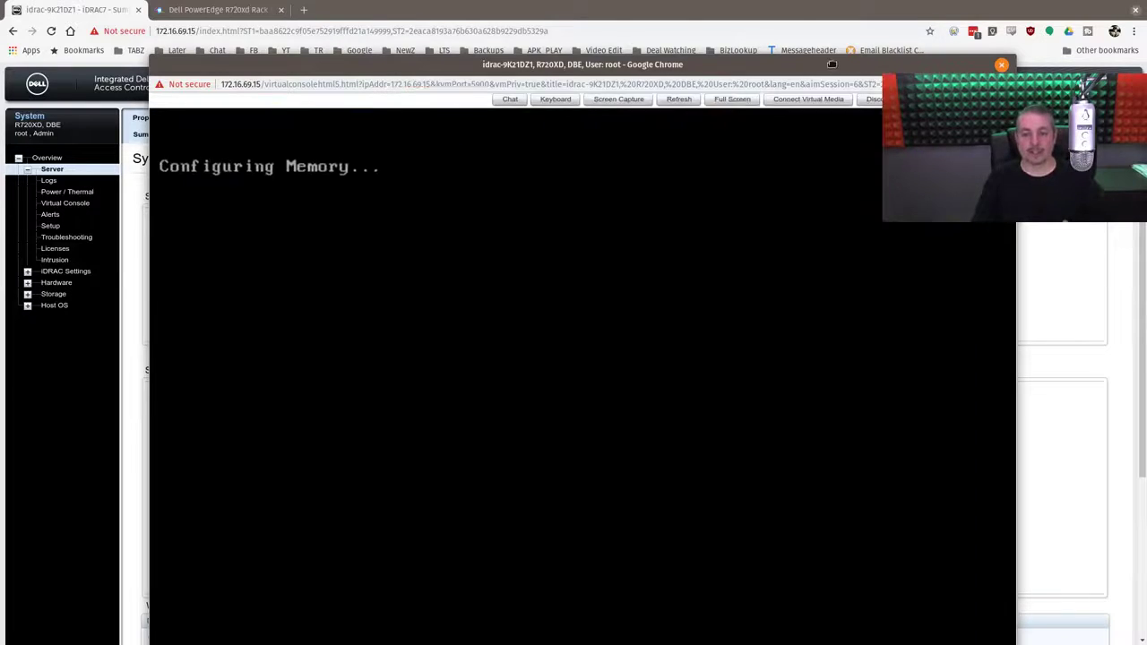
Enter the PERC H310 Mini configuration utility during boot and go to its Physical Disk Management page
drag(831, 63, 827, 19)
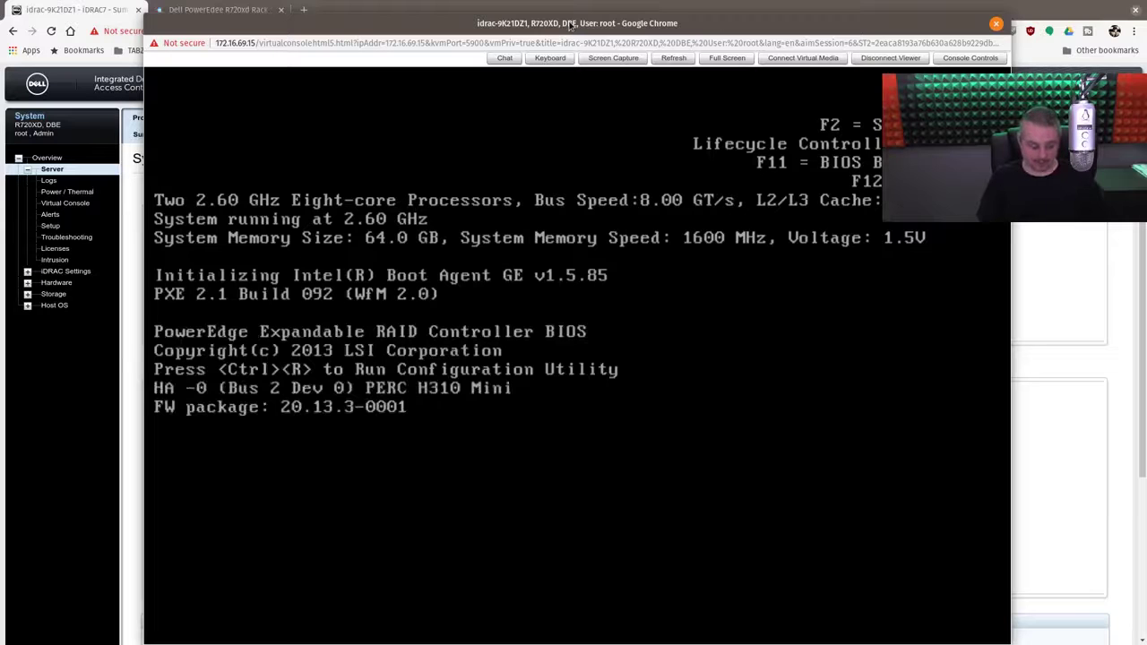
key(ctrl+r)
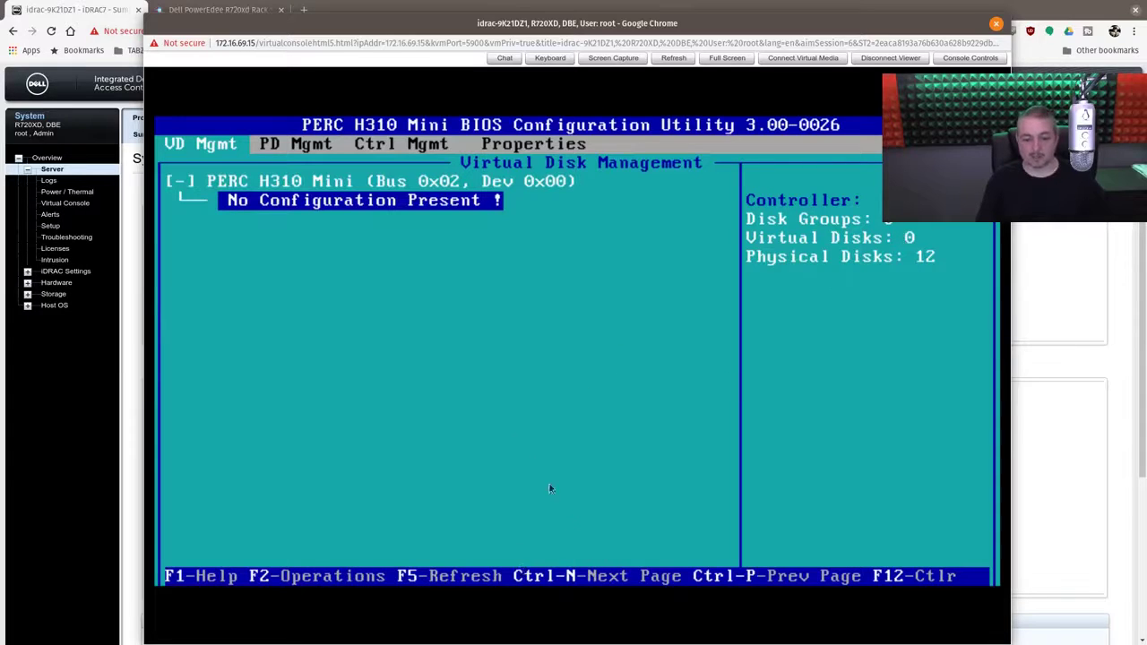
click(550, 58)
click(402, 398)
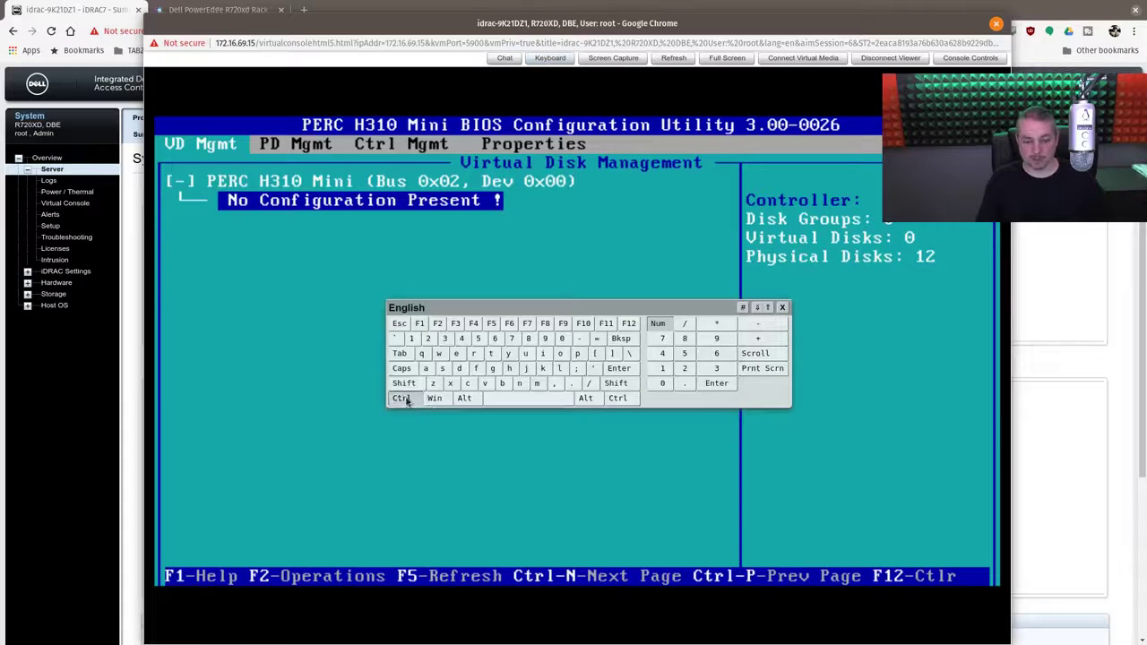
click(519, 384)
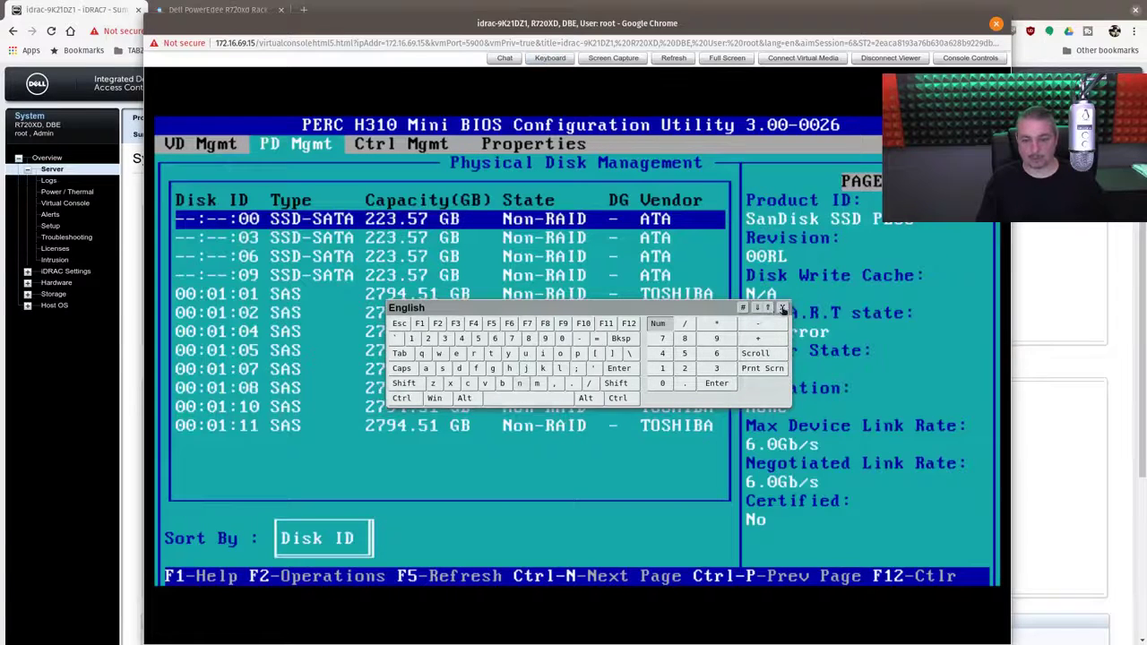
click(782, 308)
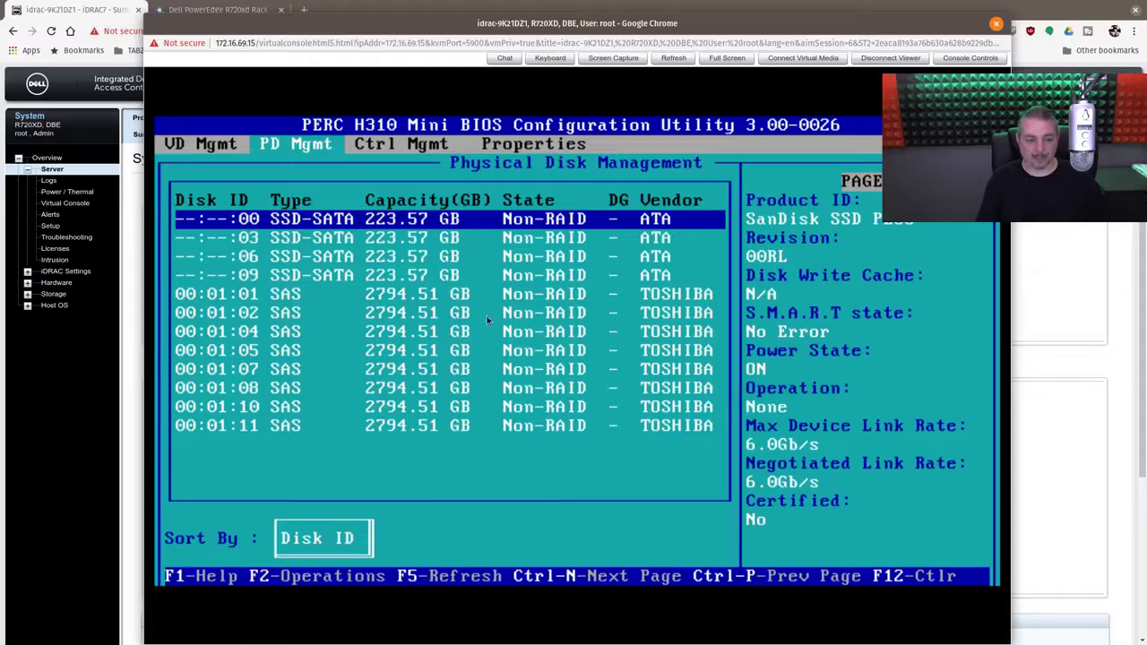
Examine the properties of the physical disks one by one through the SSD-SATA and Toshiba SAS entries
key(Down)
key(Down)
key(Down)
key(Down)
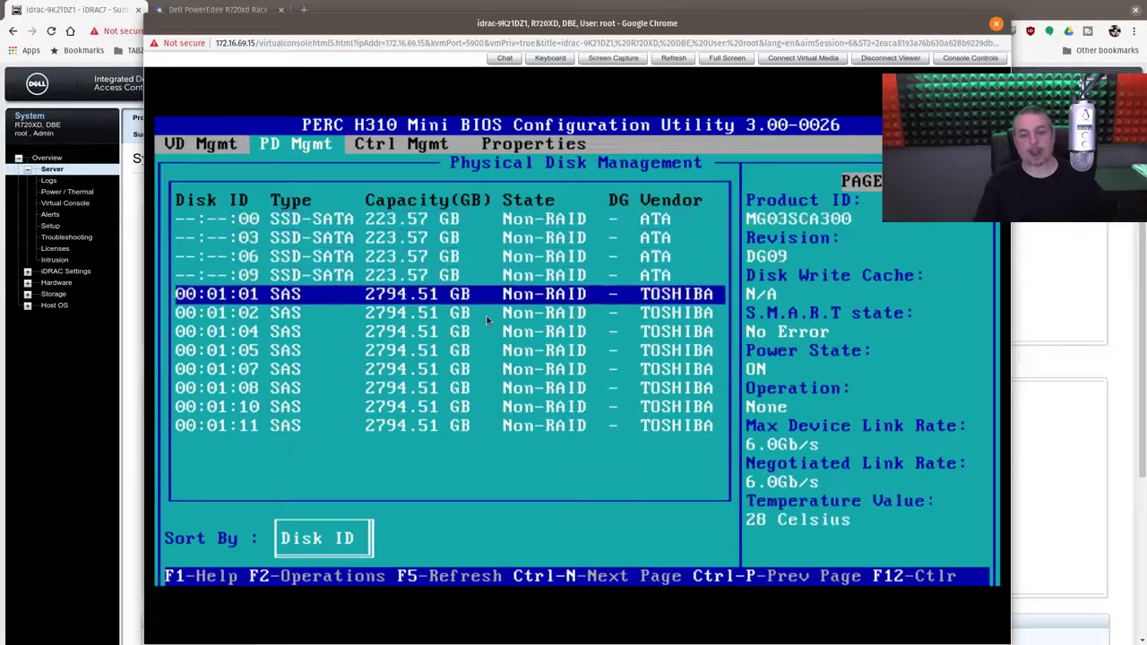
key(Down)
key(Down)
key(Down)
key(Down)
key(Down)
key(Down)
key(Down)
key(Down)
key(Down)
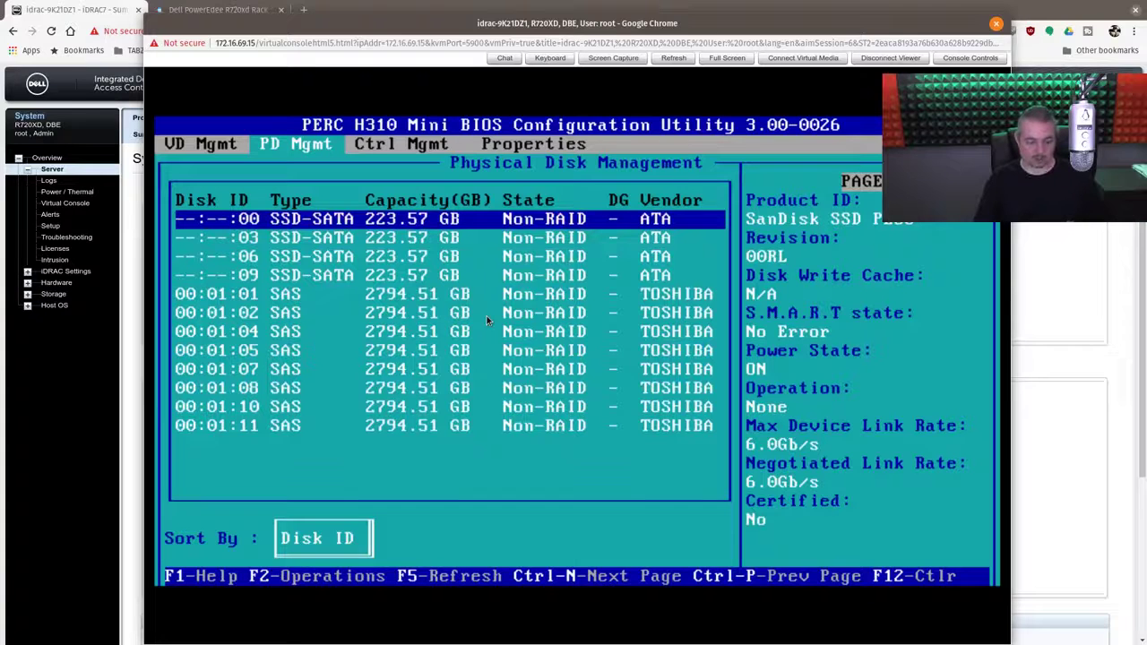
Check which operations are offered for SSD 00, leave them unused, and go down to SAS disk 00:01:01
key(F2)
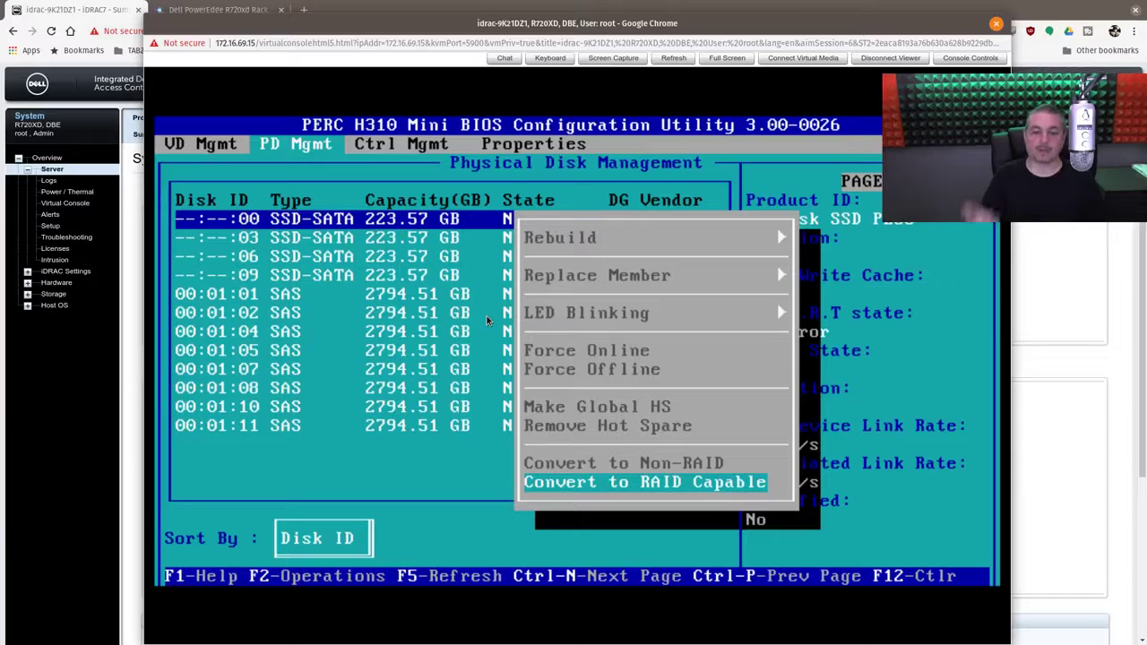
key(Escape)
key(Down)
key(Down)
key(Down)
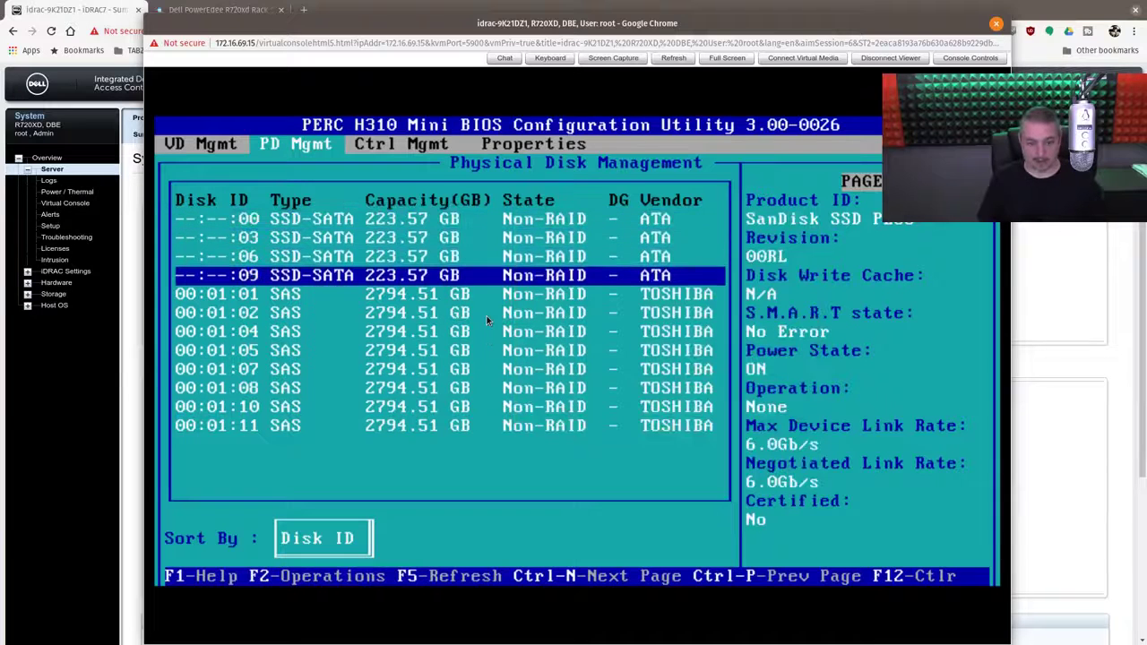
key(Down)
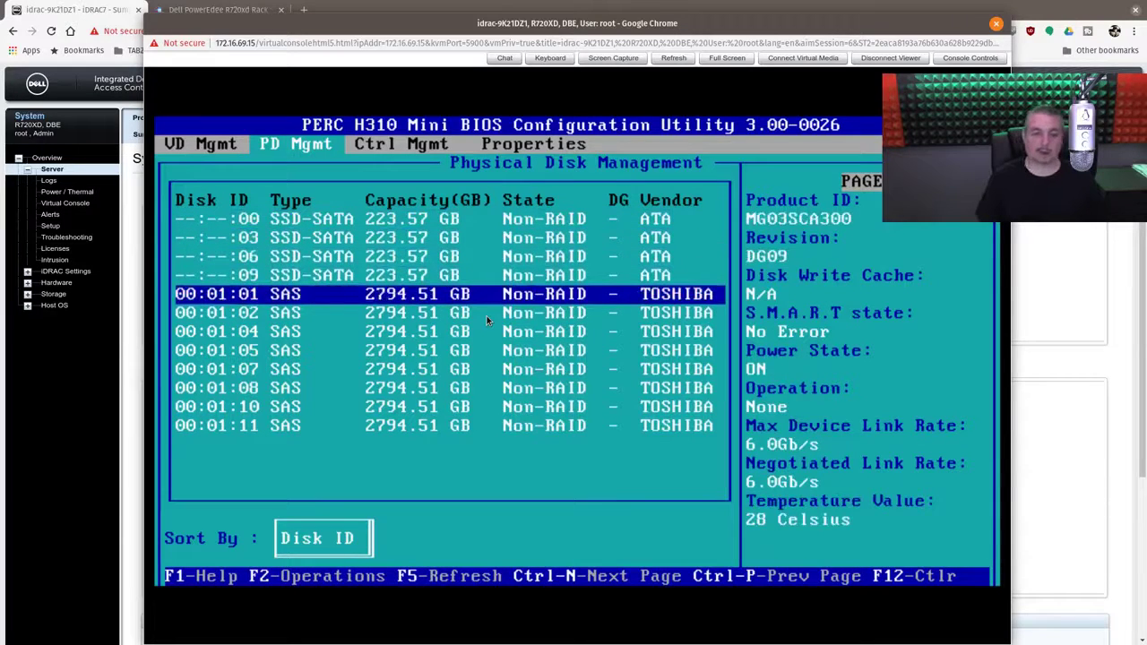
Compare the properties of the four SSD-SATA disks with those of the first SAS disks in the list
key(Up)
key(Up)
key(Up)
key(Up)
key(Down)
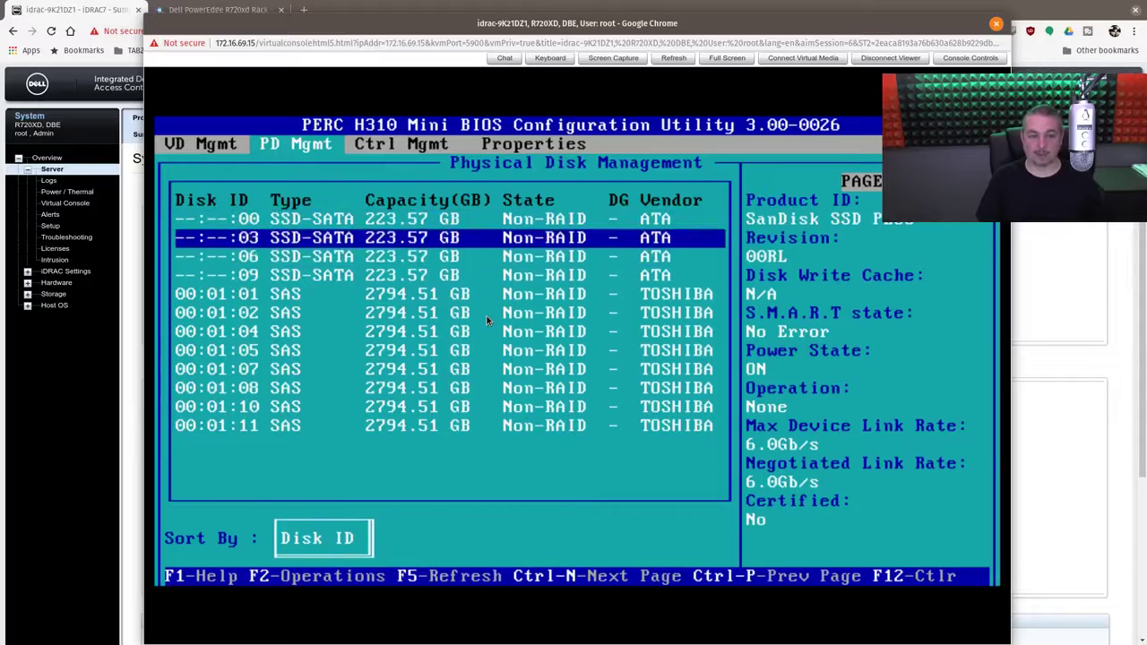
key(Down)
key(Down)
key(Down)
key(Up)
key(Up)
key(Up)
key(Up)
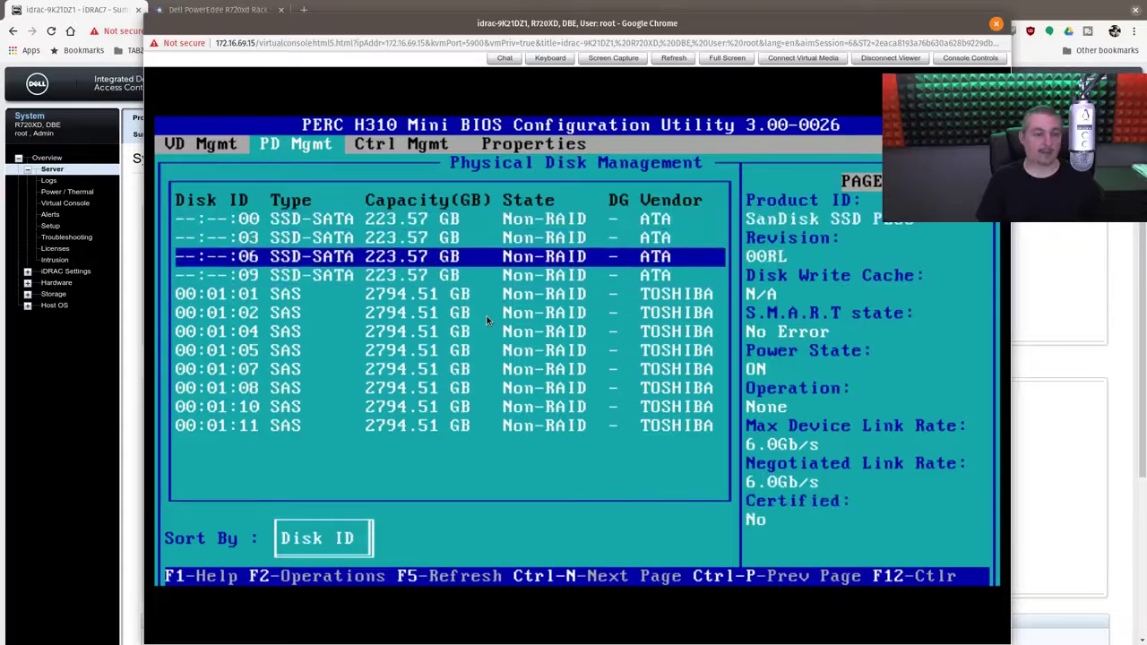
key(Tab)
key(Tab)
key(Down)
key(Down)
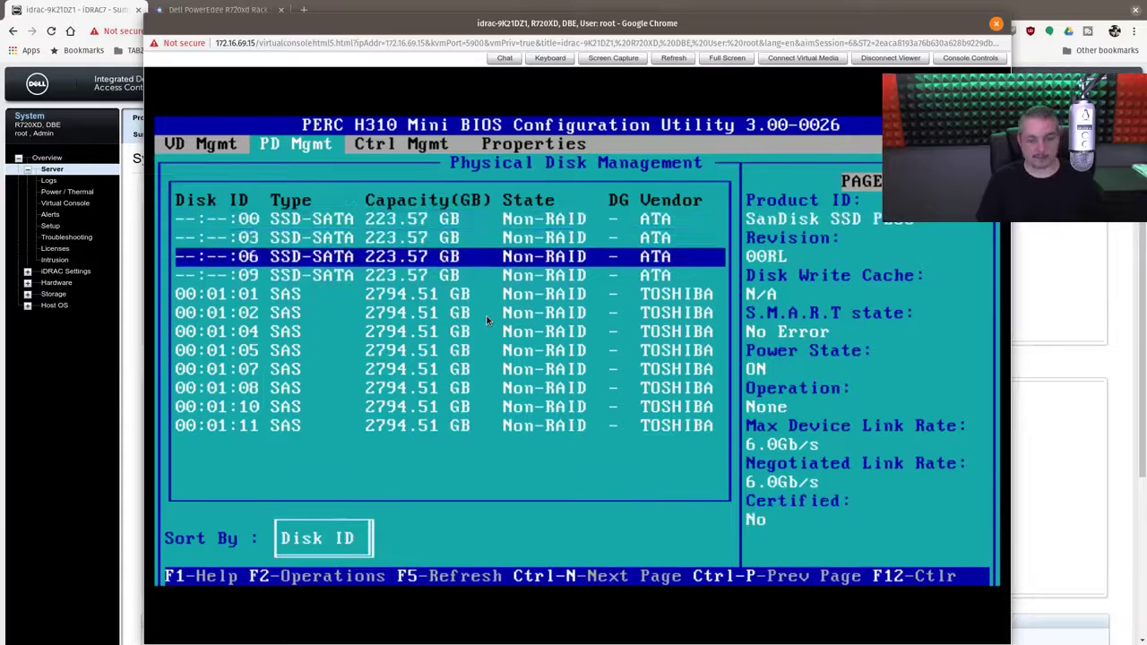
key(Down)
key(Down)
key(Down)
key(Down)
key(Down)
key(Down)
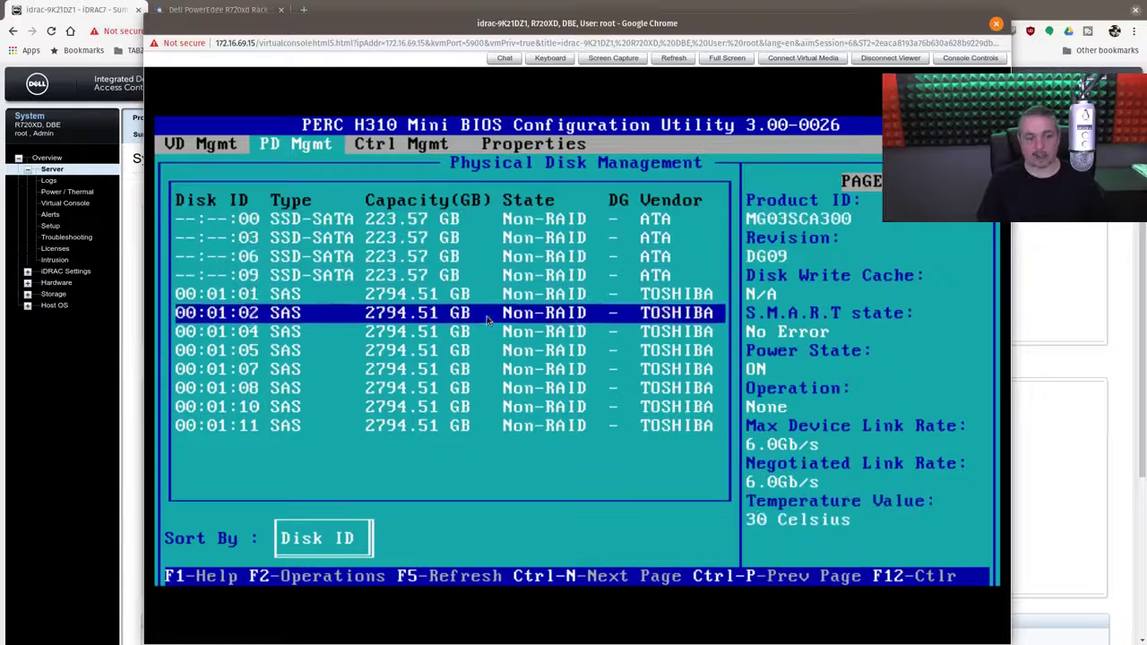
key(Up)
key(Up)
key(Up)
key(Up)
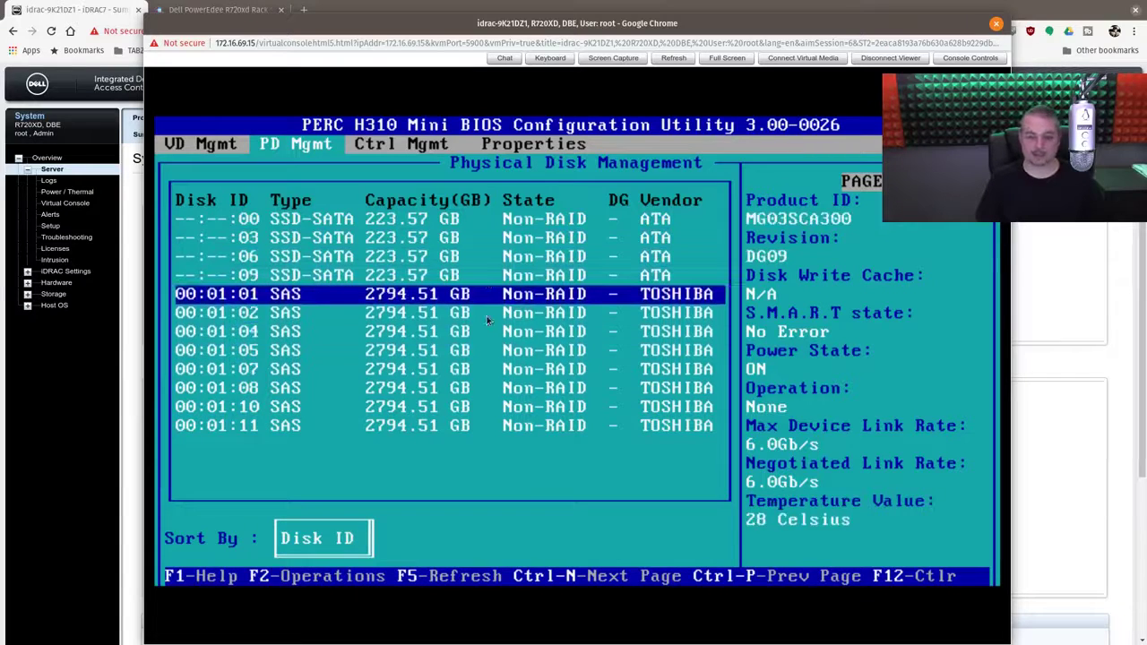
Check which operations are offered for SAS disk 00:01:02, SSD 09 and SAS disk 00:01:01 without applying any
key(Down)
key(F2)
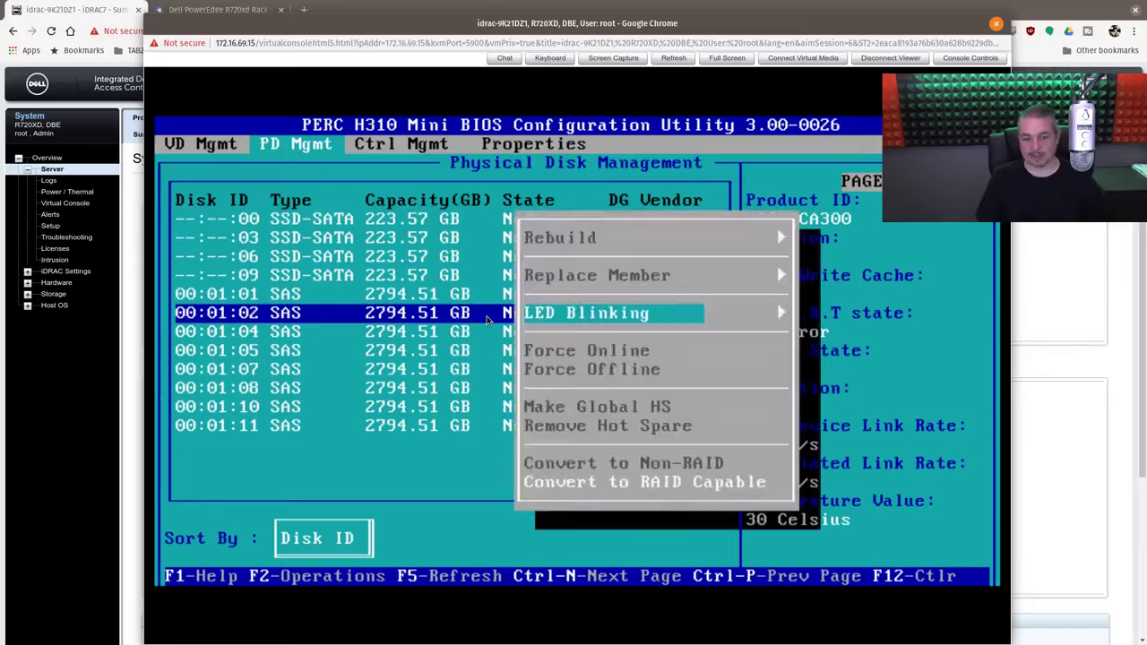
key(Escape)
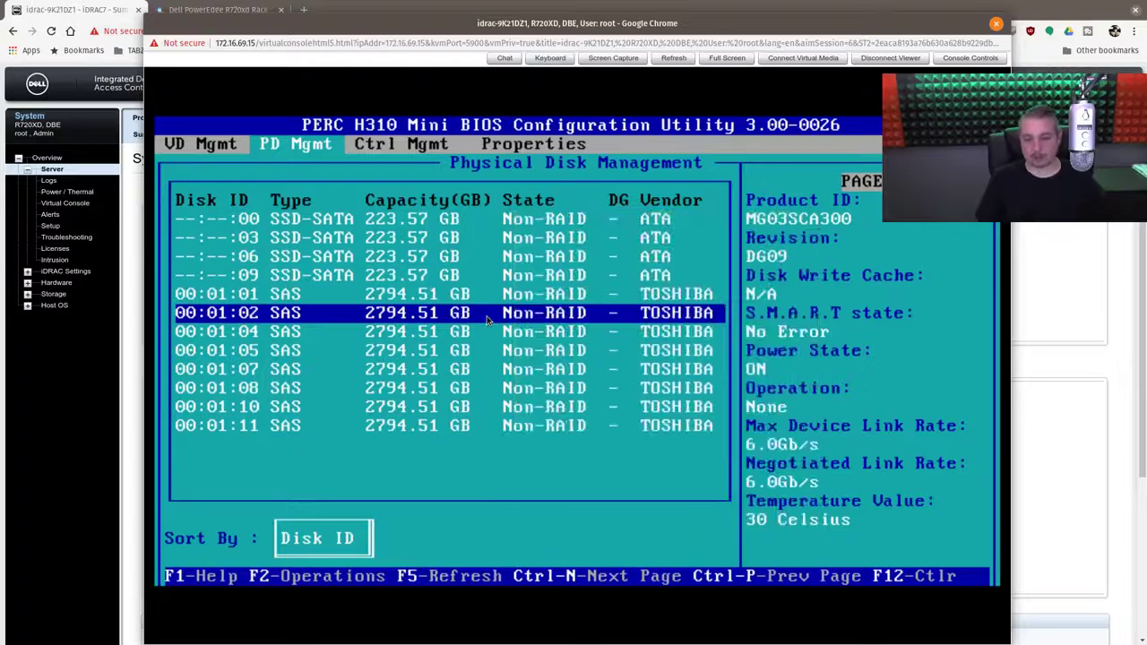
key(Up)
key(Up)
key(F2)
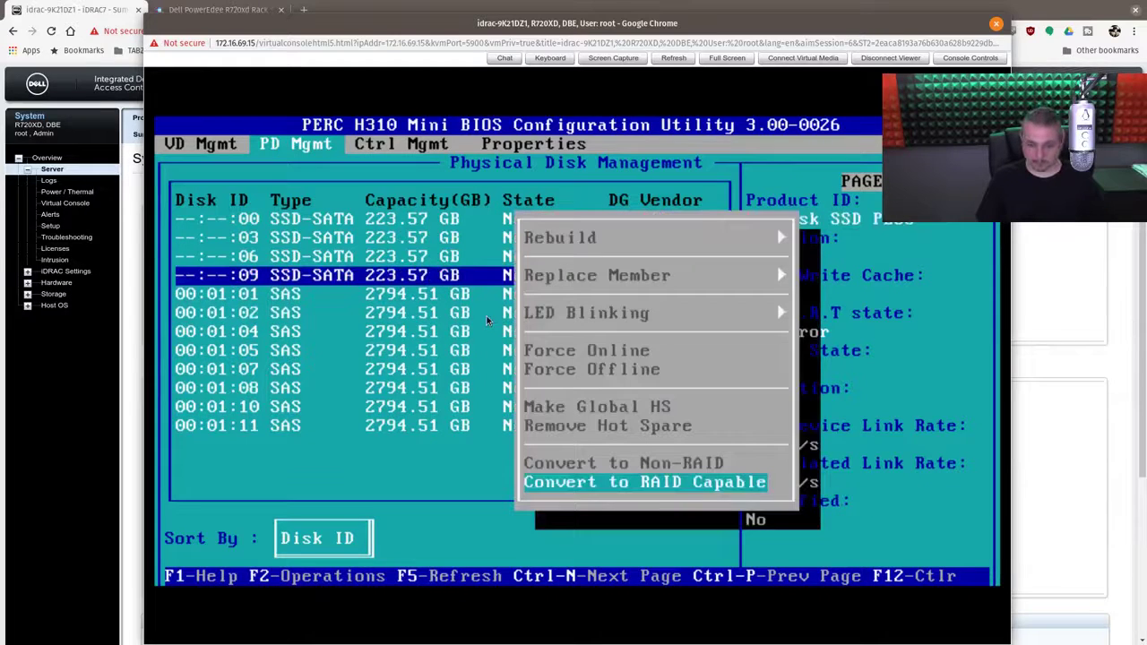
key(Escape)
key(Down)
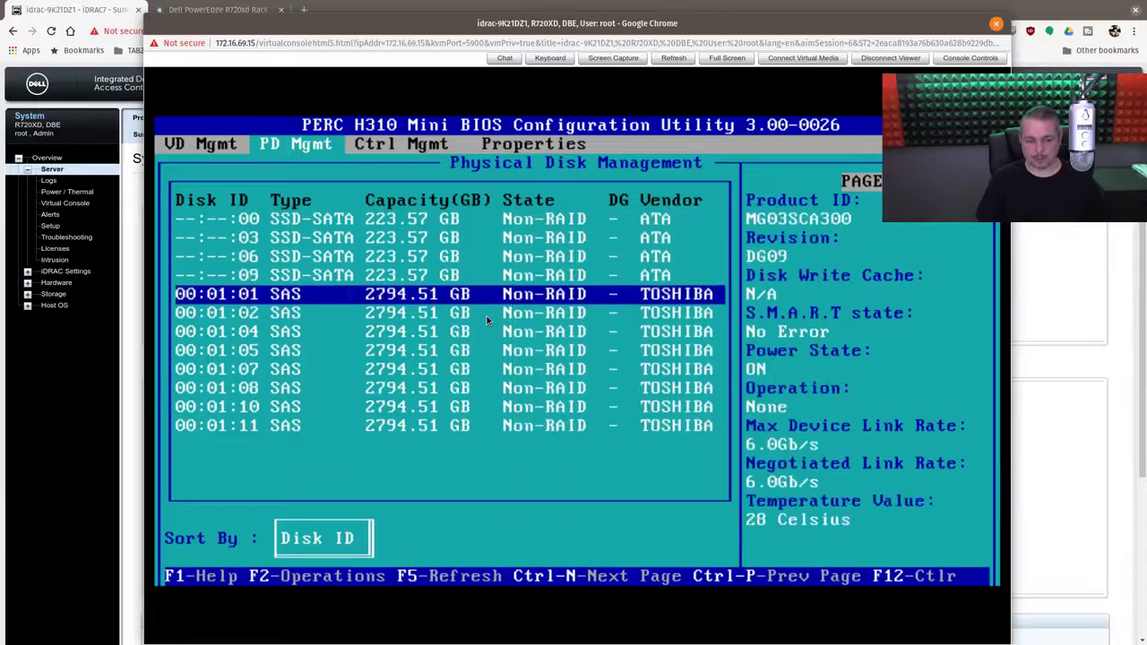
key(F2)
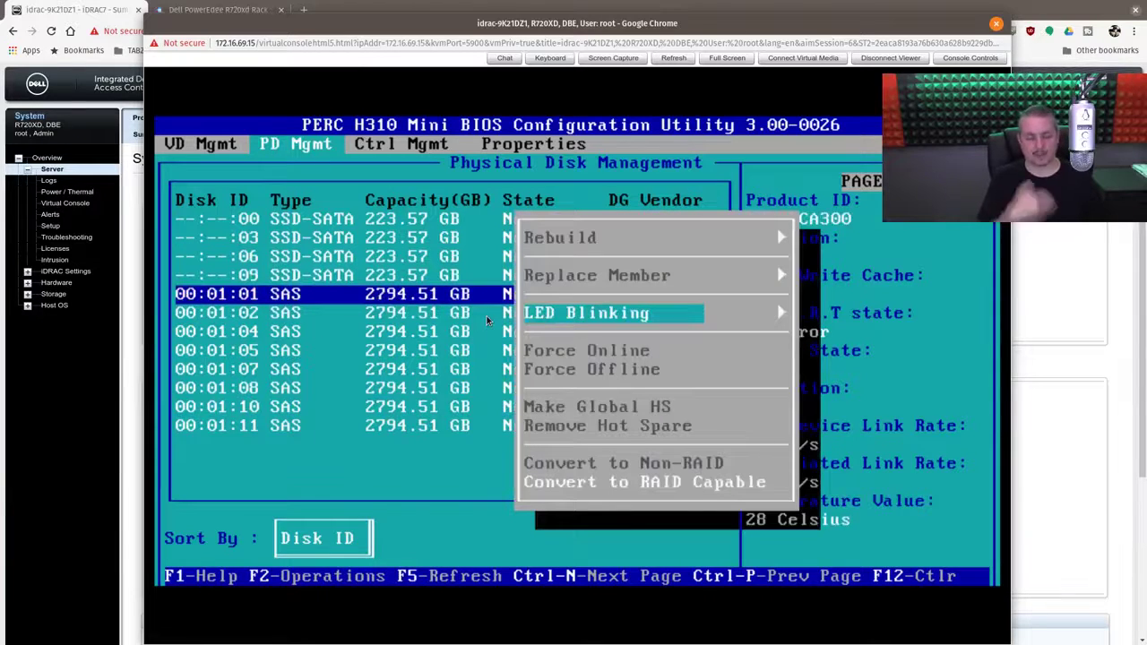
key(Escape)
Review the disk list again from the SSD-SATA entries down to SAS disk 00:01:08
key(Up)
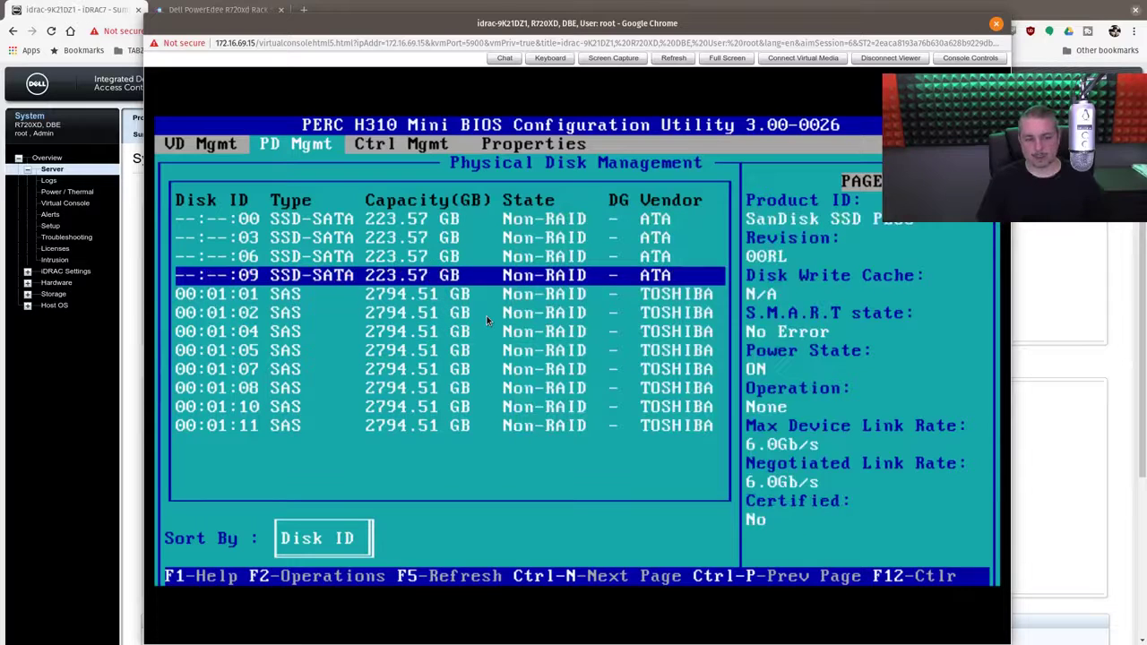
key(Up)
key(Up)
key(Down)
key(Down)
key(Down)
key(Down)
key(Down)
key(Down)
key(Down)
key(Down)
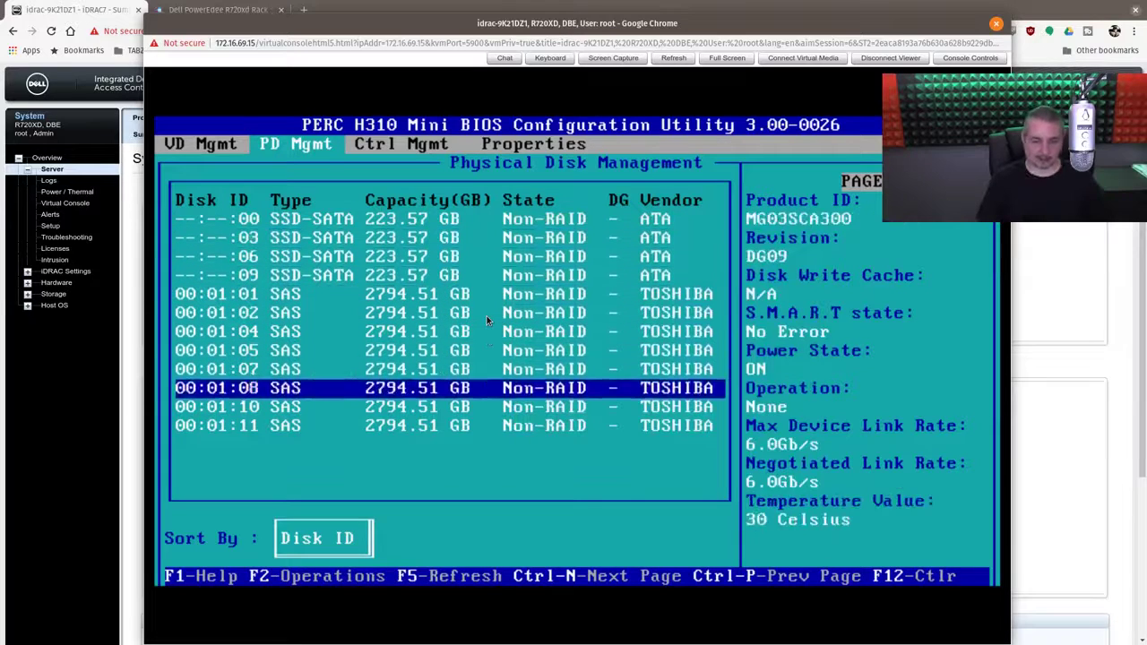
Go down to SAS disk 00:01:11, the last in the list, and exit the PERC configuration utility
key(Down)
key(Down)
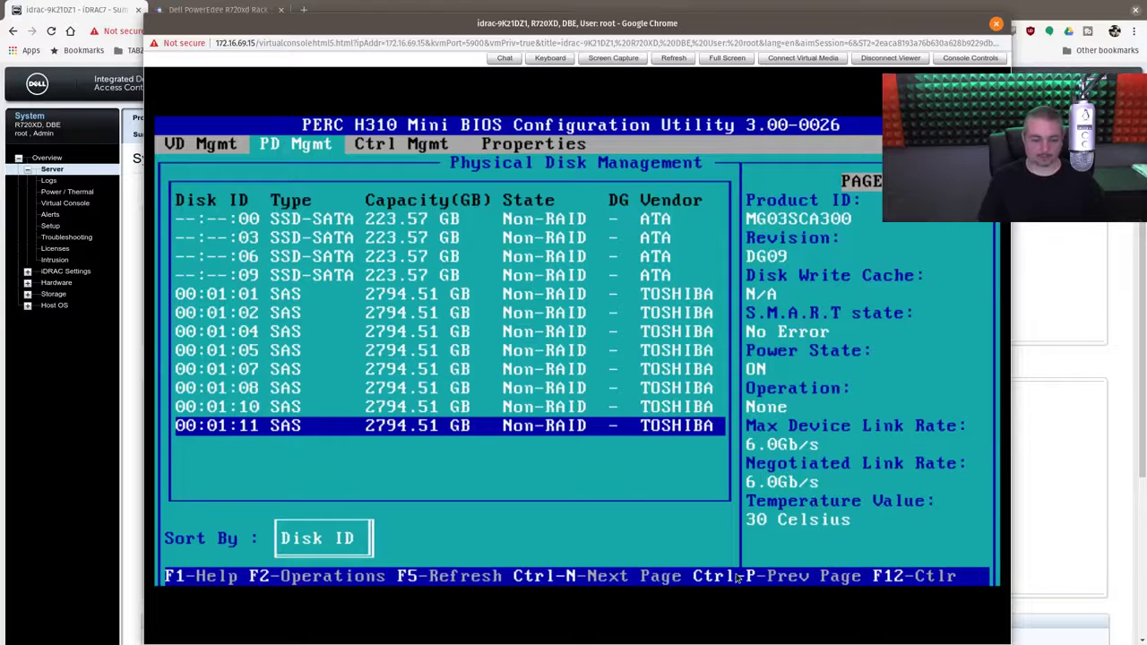
key(Escape)
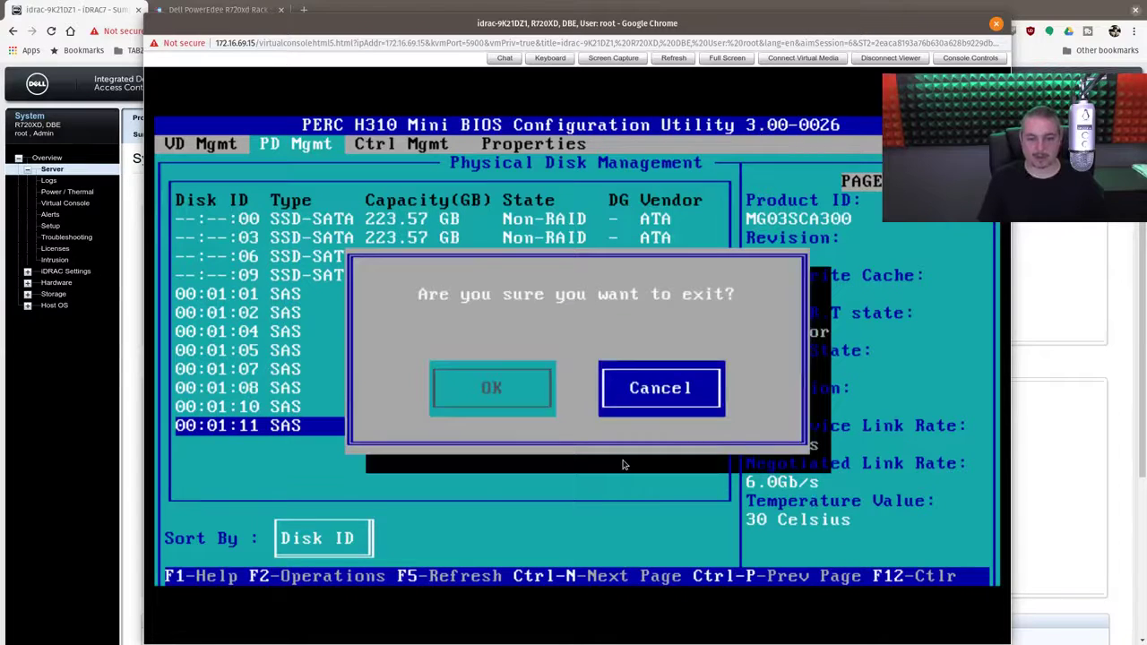
key(Left)
key(Return)
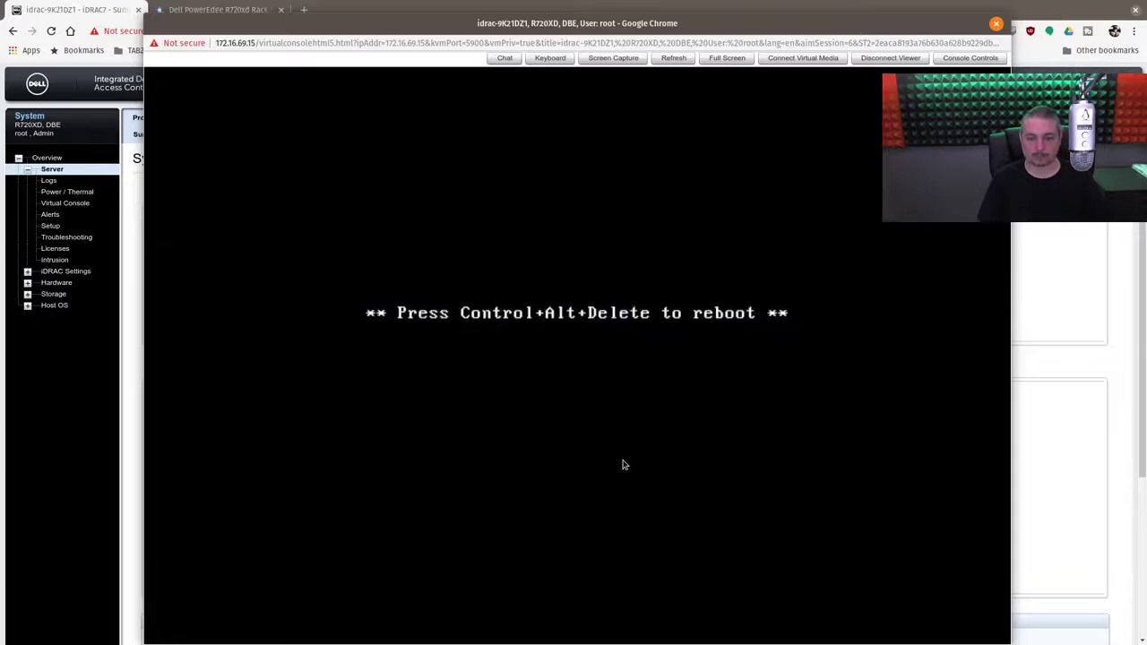
Reboot the server by sending the Ctrl-Alt-Del keyboard macro, and close the console controls and the virtual console window
click(983, 58)
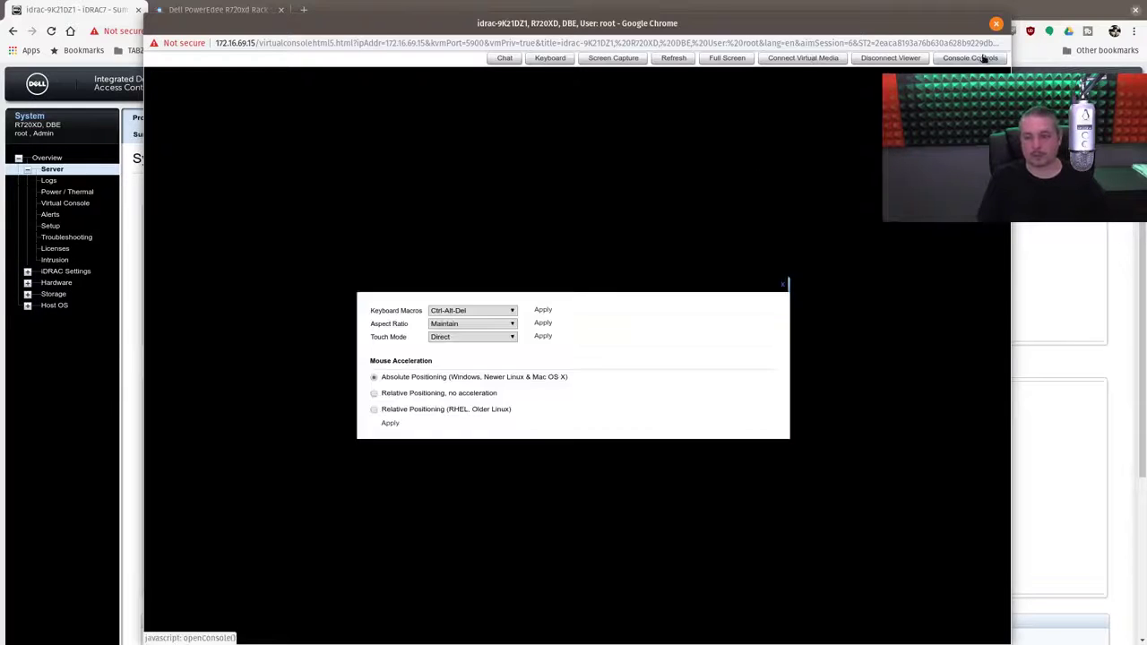
click(553, 310)
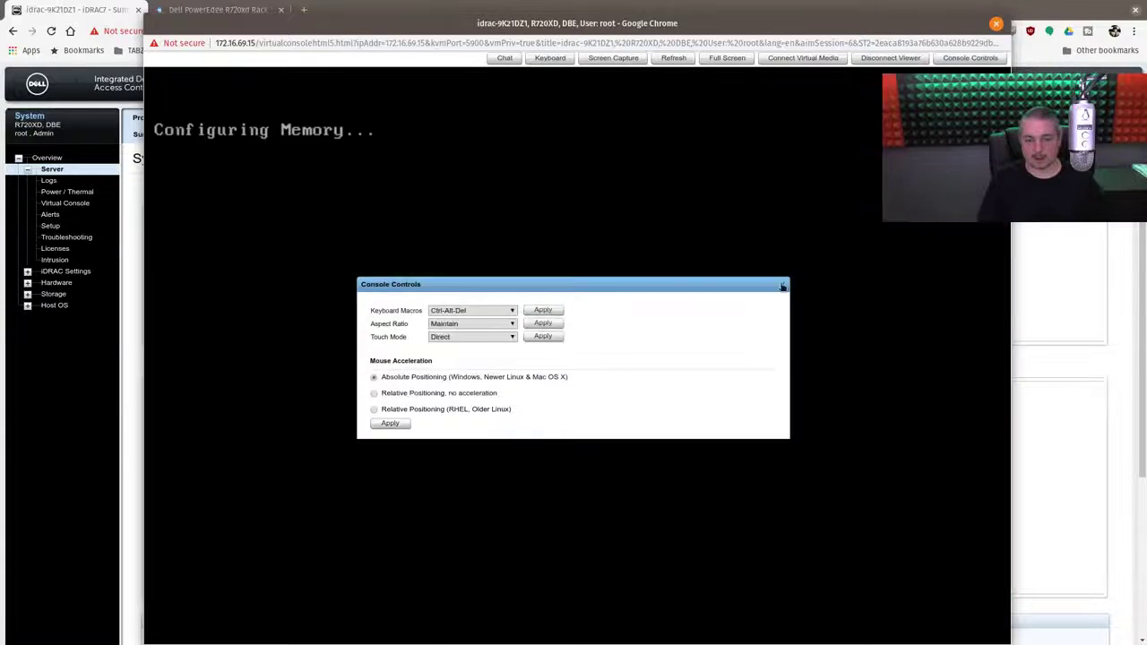
click(782, 285)
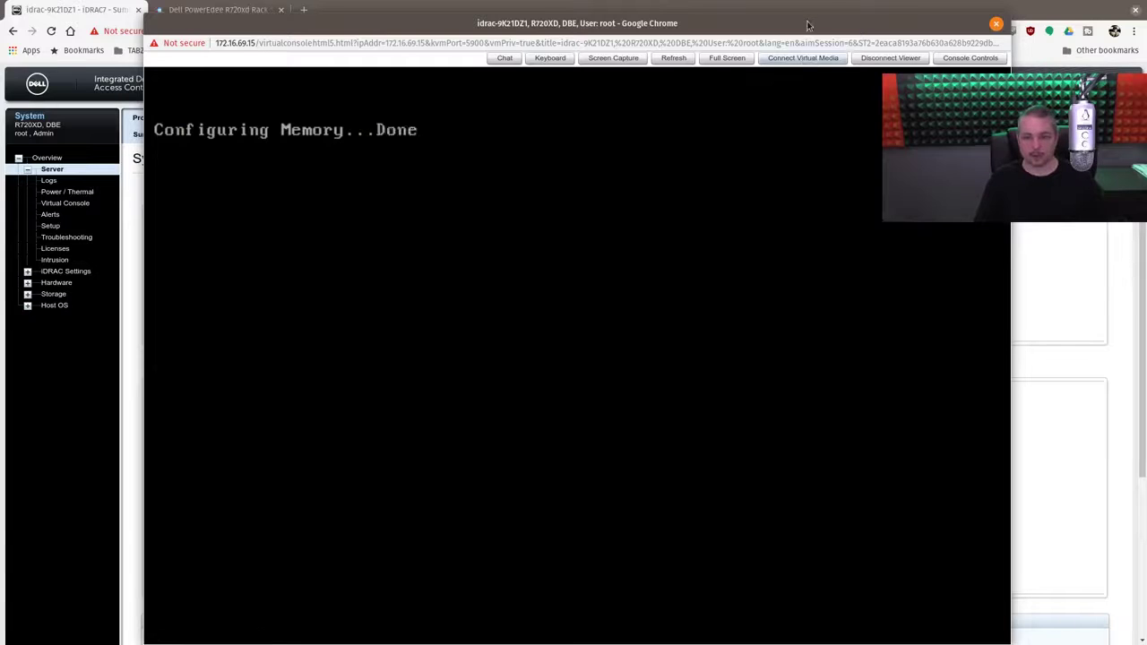
click(995, 24)
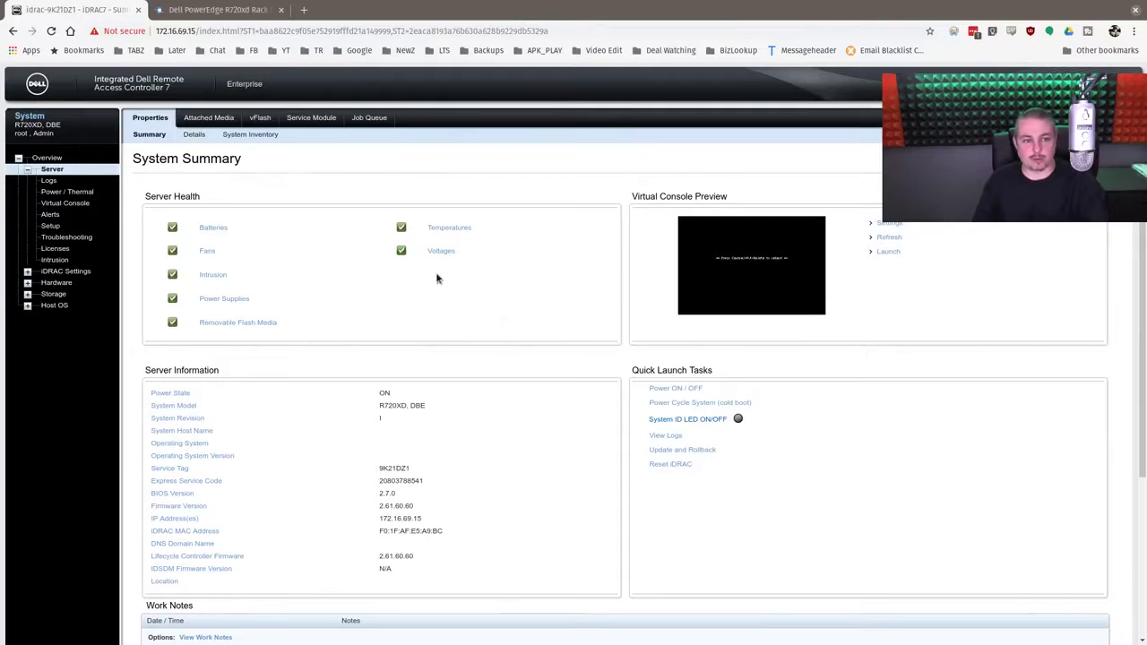
Look over the system summary and the server's alert settings in iDRAC
scroll(440, 285, down, 3)
scroll(440, 285, up, 3)
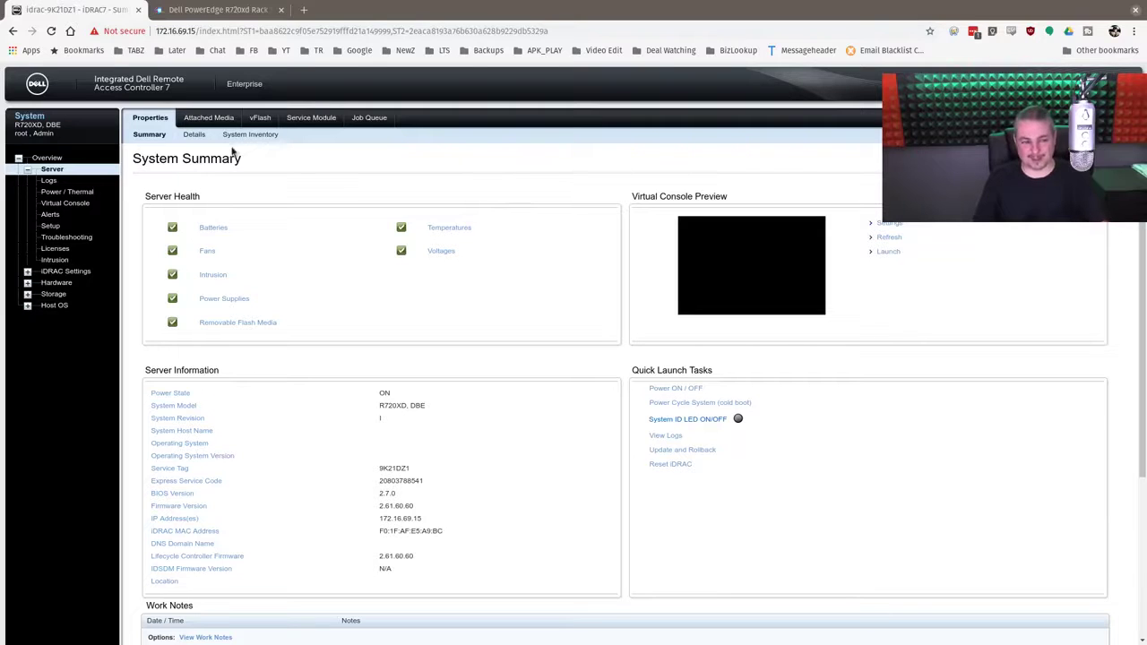
click(51, 215)
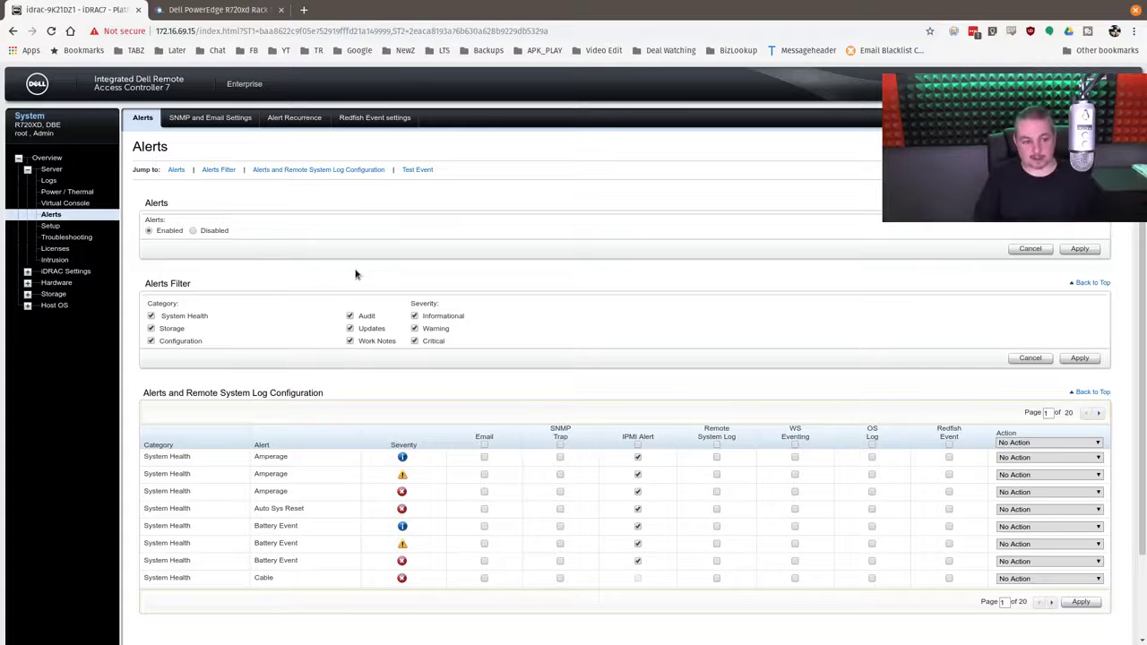
Examine the hardware overview and the capability and cache details of CPU 1
click(58, 282)
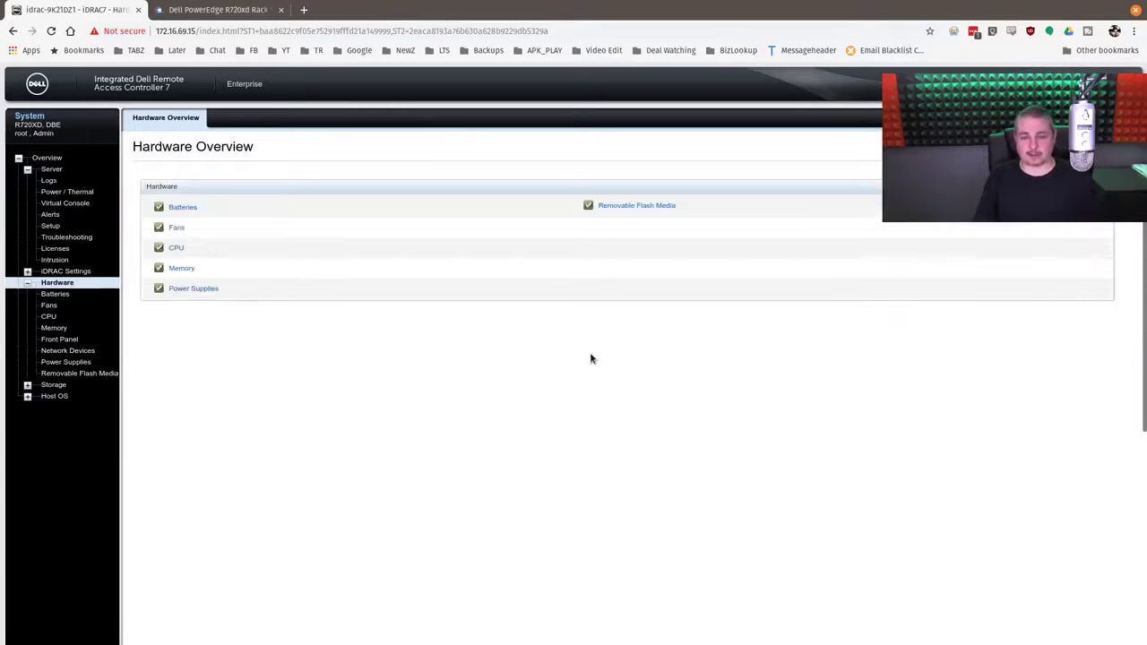
click(44, 317)
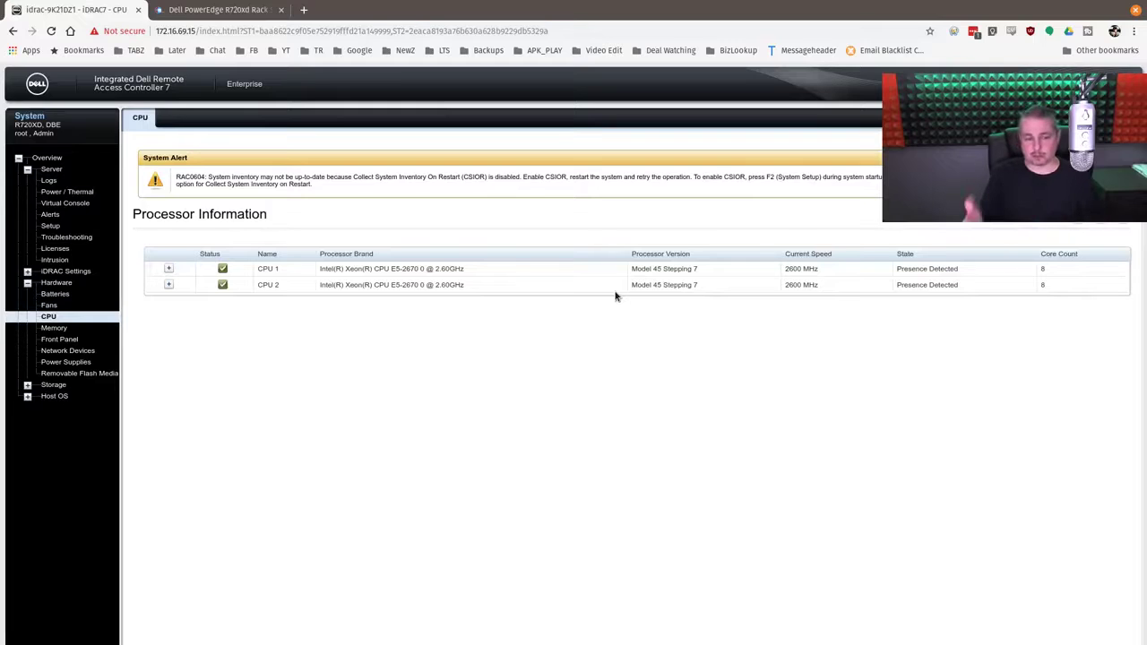
click(168, 268)
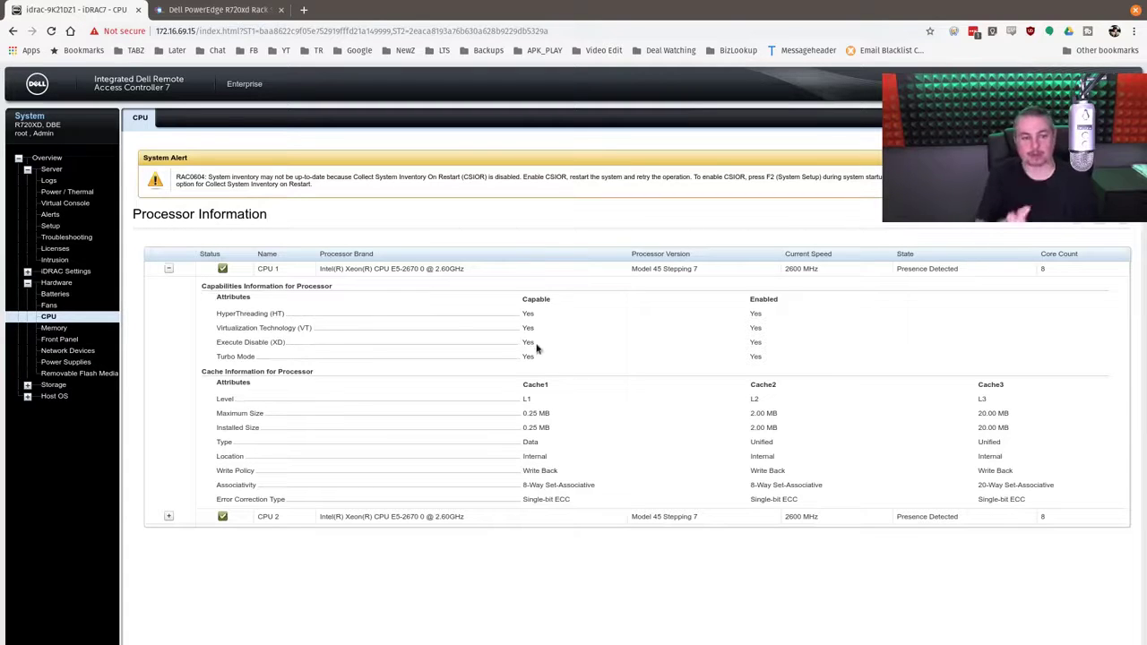
Review the physical disks under Storage and read the advanced properties of Solid State Disk 0:0, leaving its details collapsed
click(28, 385)
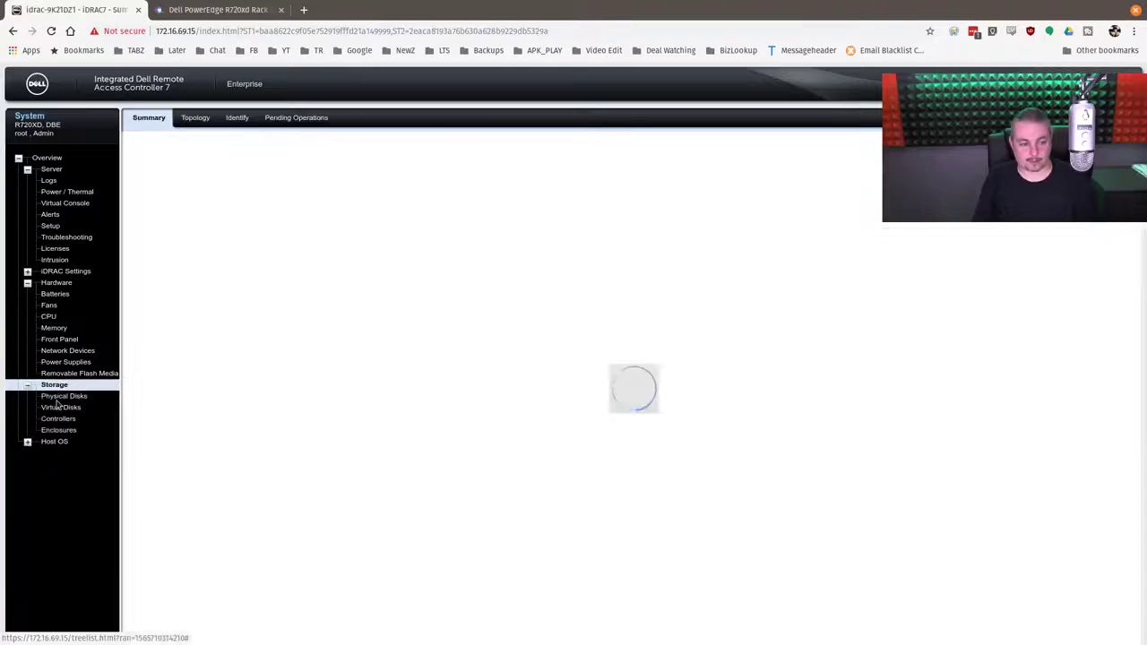
click(60, 398)
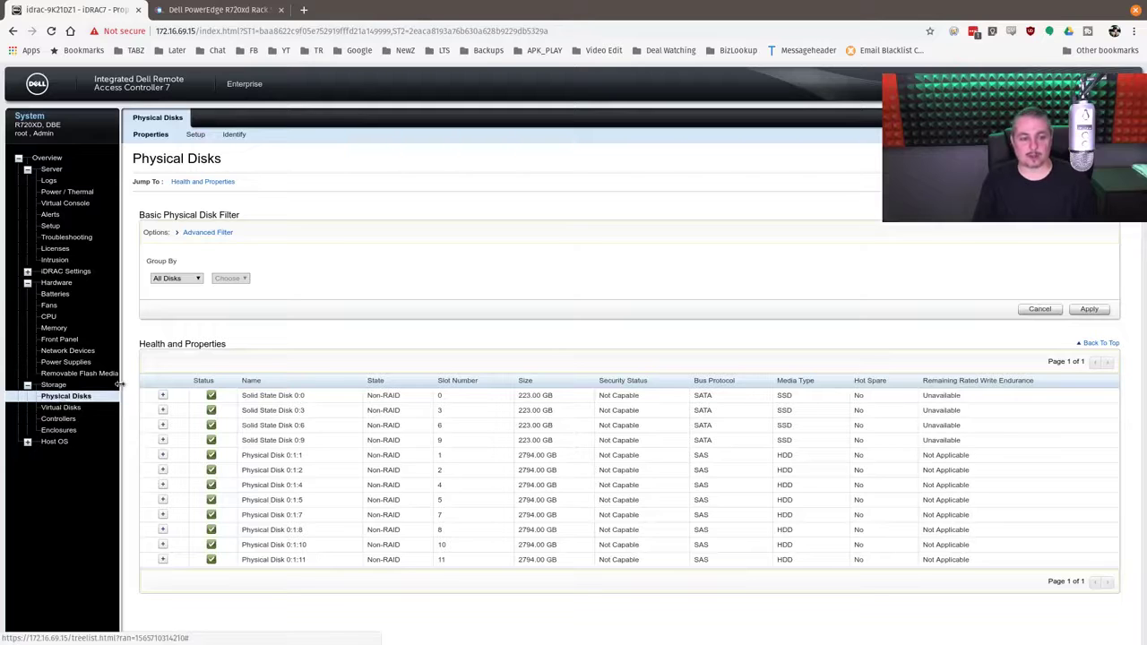
click(163, 395)
scroll(488, 439, down, 3)
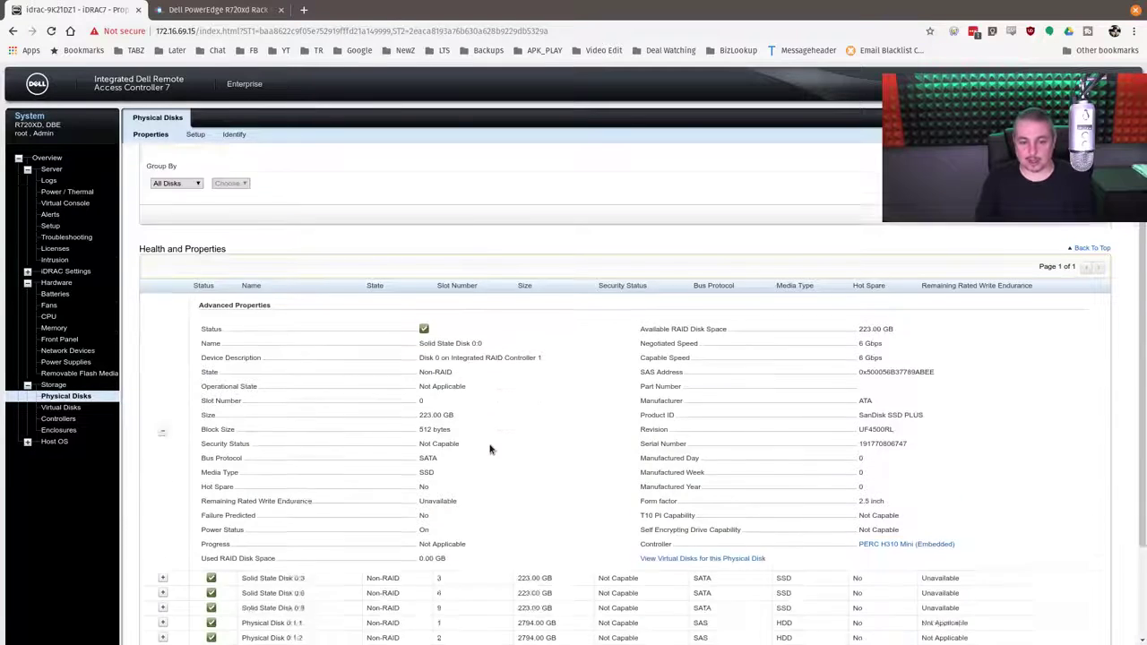
scroll(448, 439, up, 3)
click(161, 528)
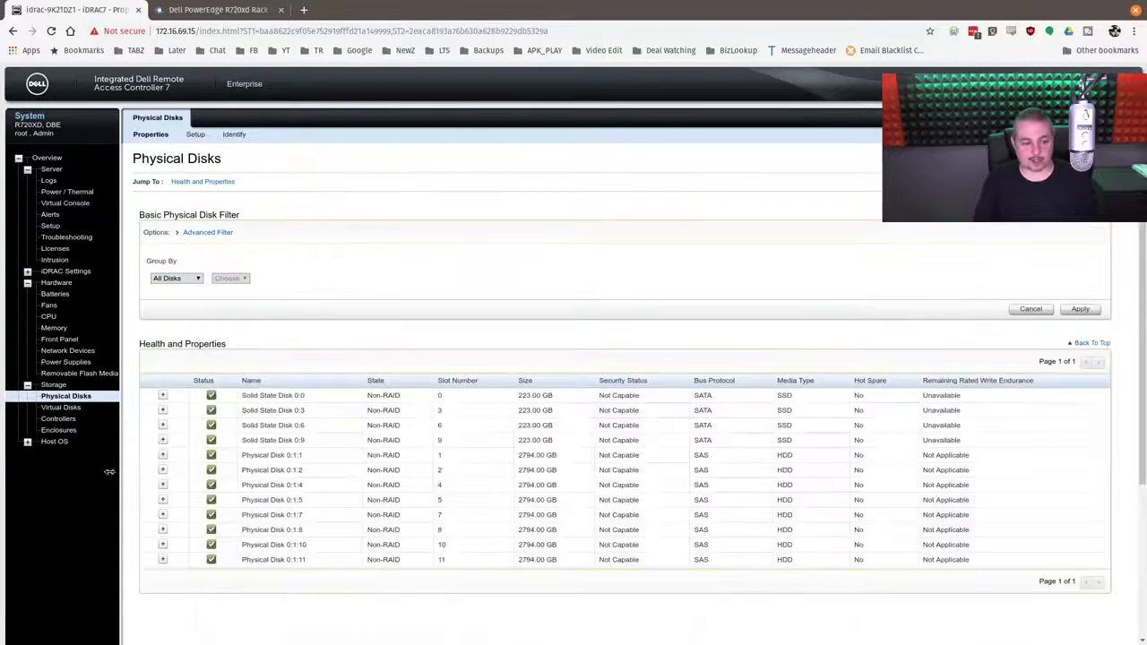
Check the virtual disks and, in the physical disk setup, the actions for Solid State Disk 0:0 and the controller choices, without applying any
click(73, 408)
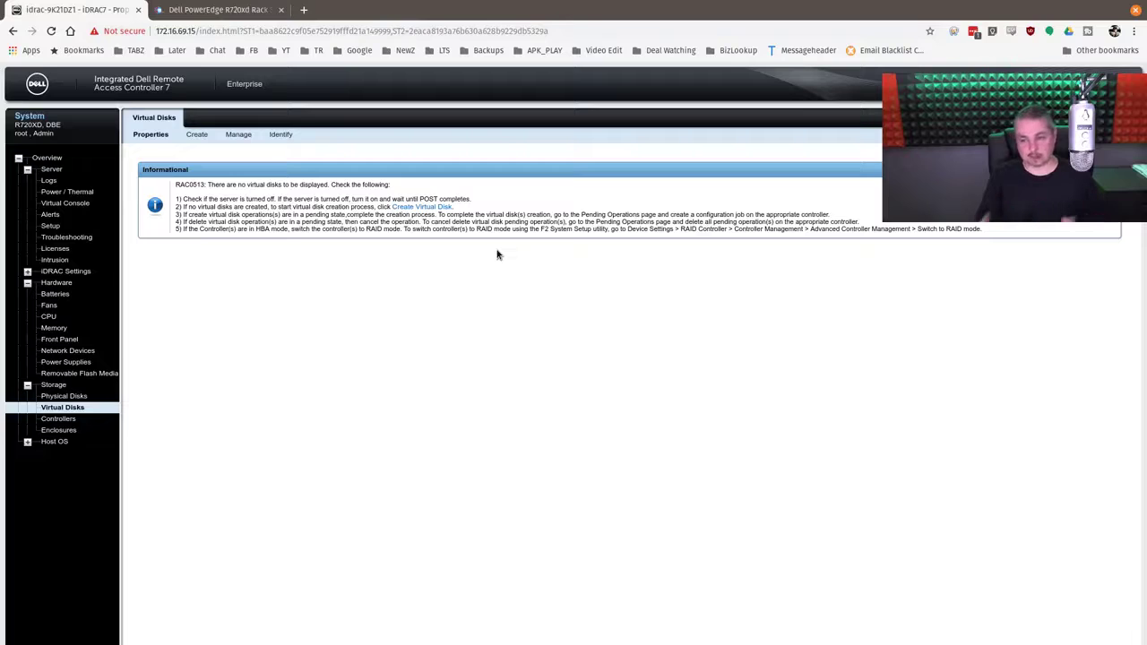
click(87, 397)
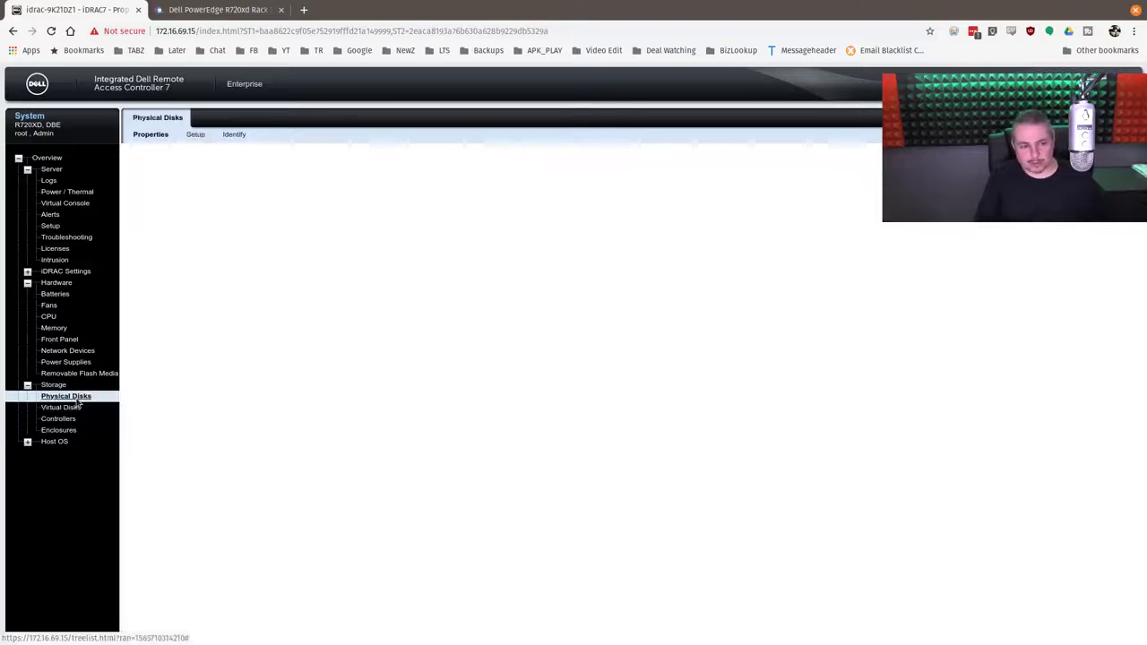
click(199, 136)
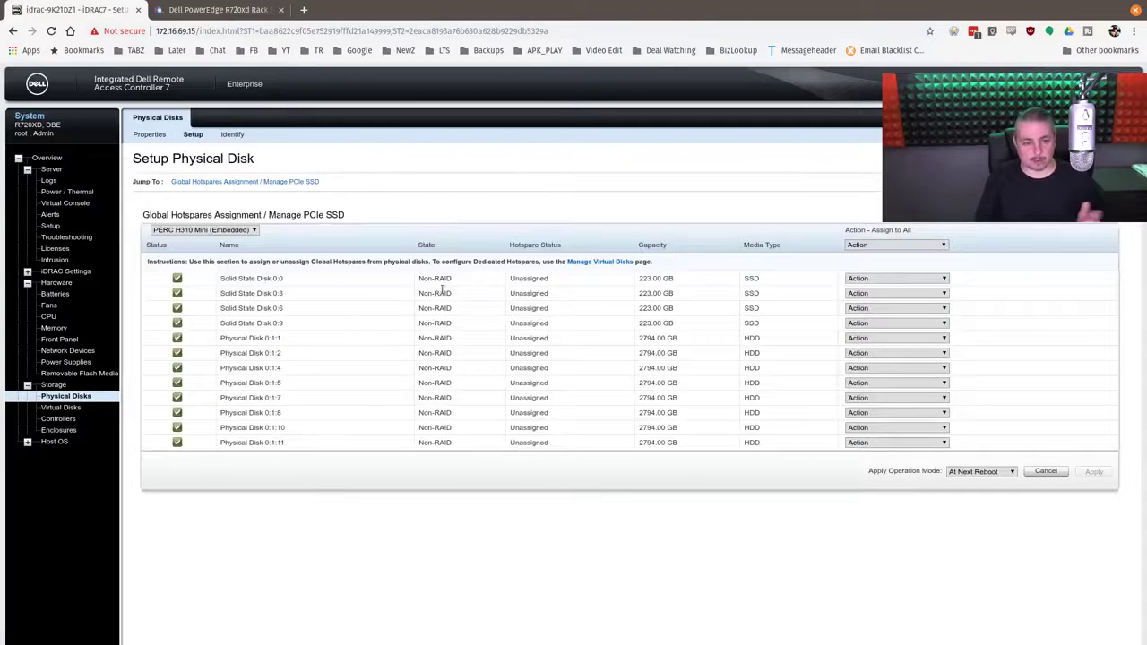
click(865, 280)
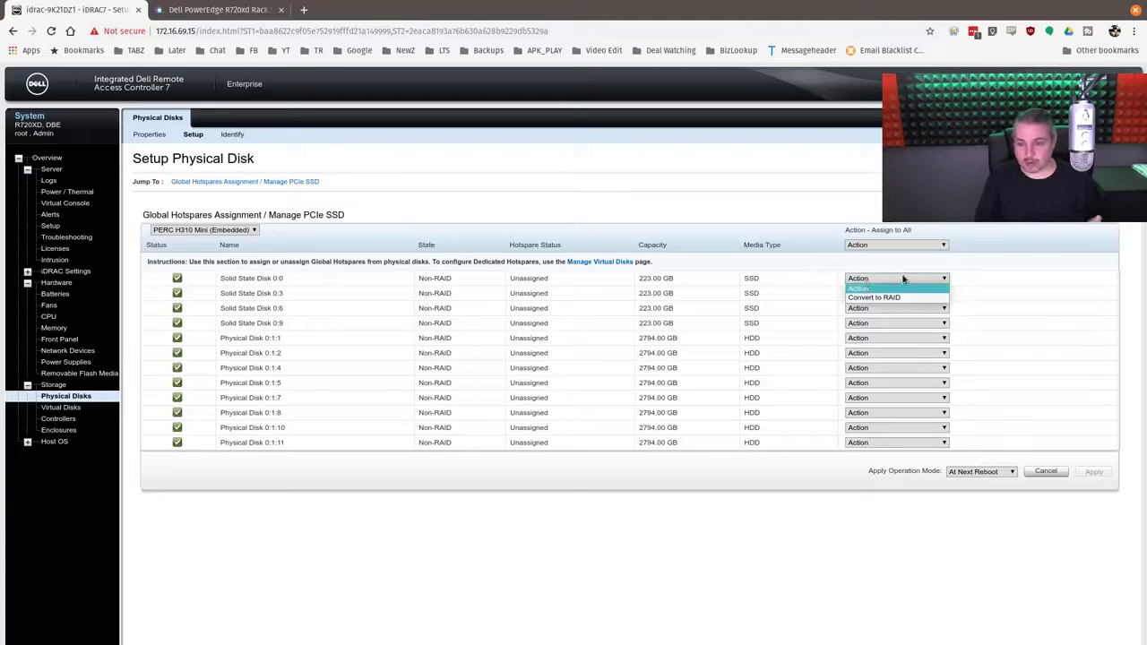
click(903, 277)
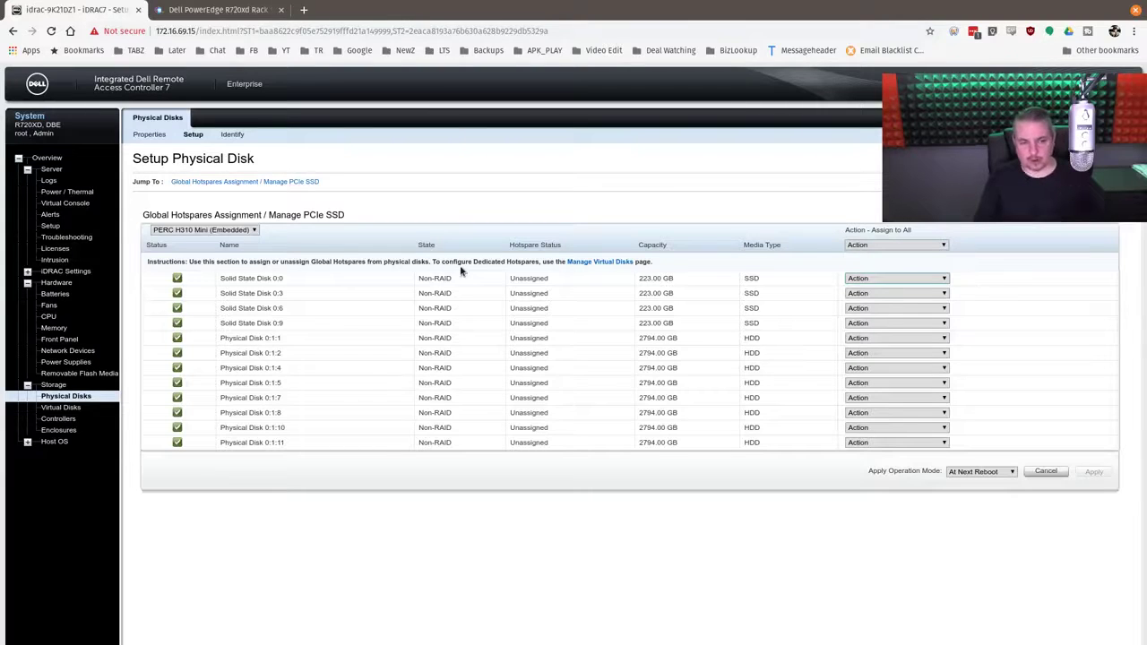
click(254, 230)
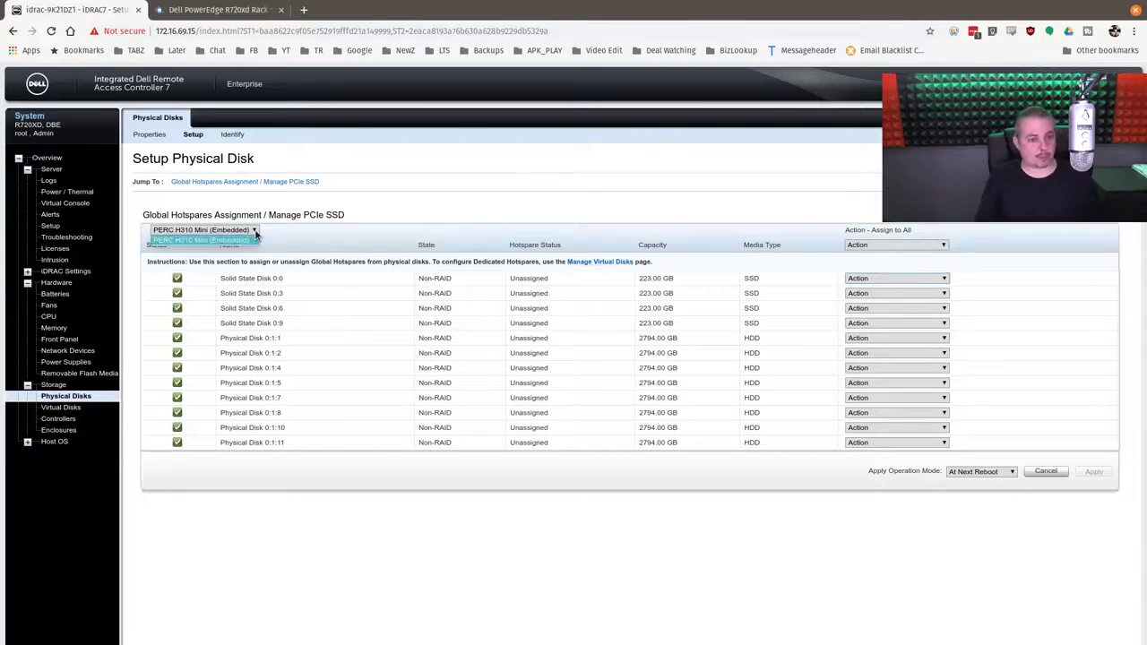
click(256, 232)
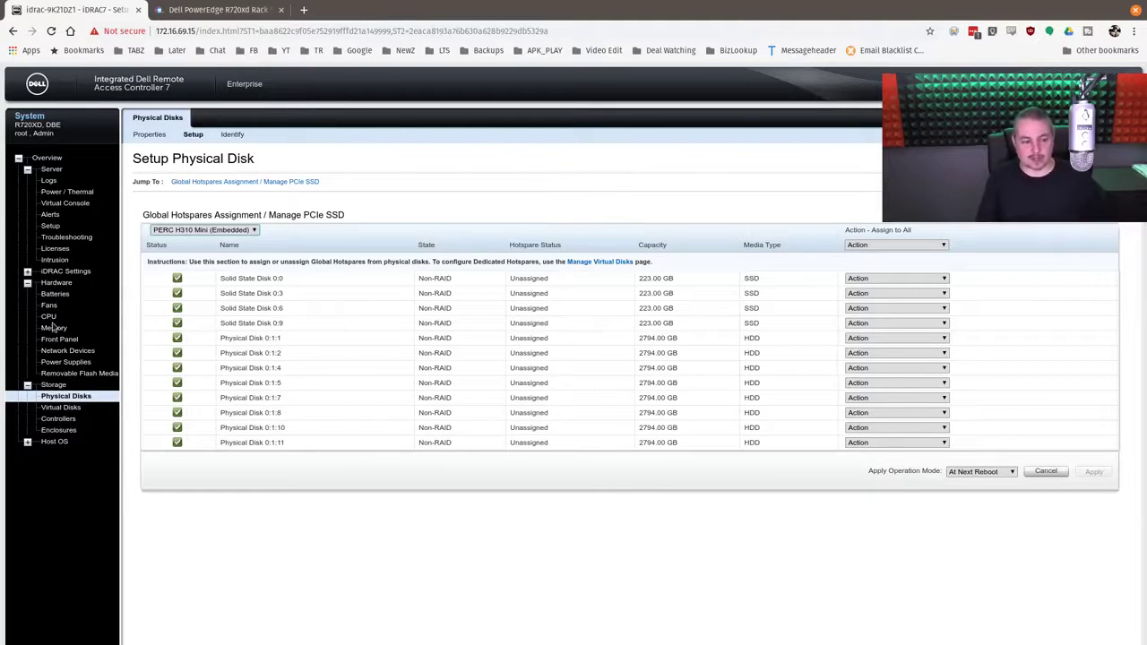
Examine the server's present power reading and the power consumption graph on the power monitoring page
click(66, 191)
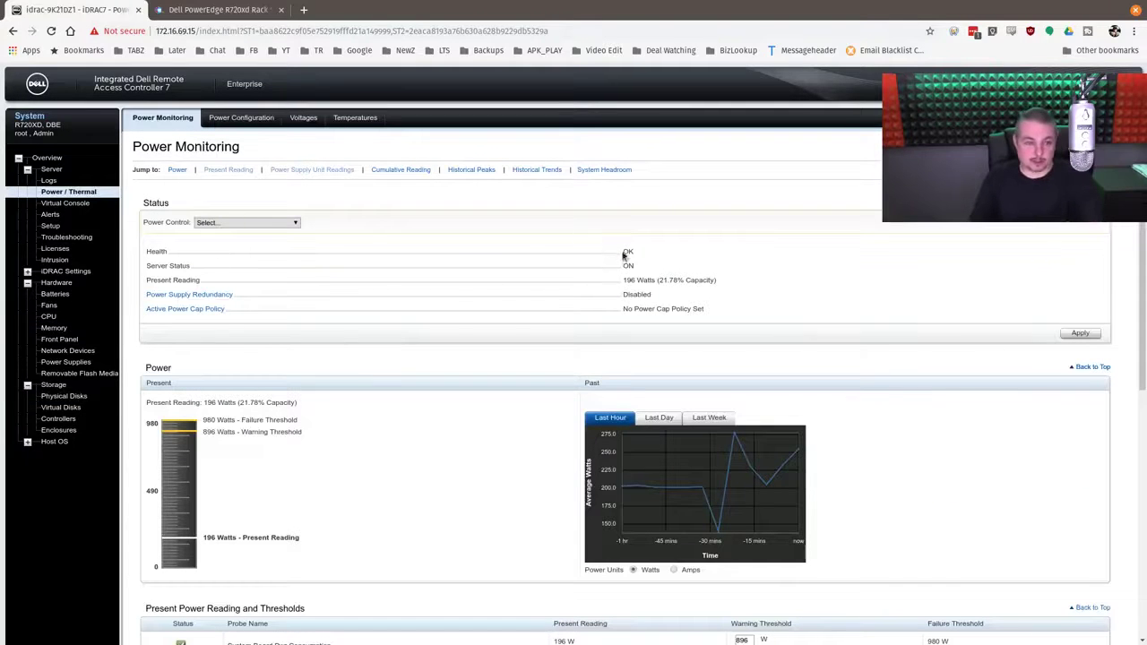
drag(621, 281, 743, 281)
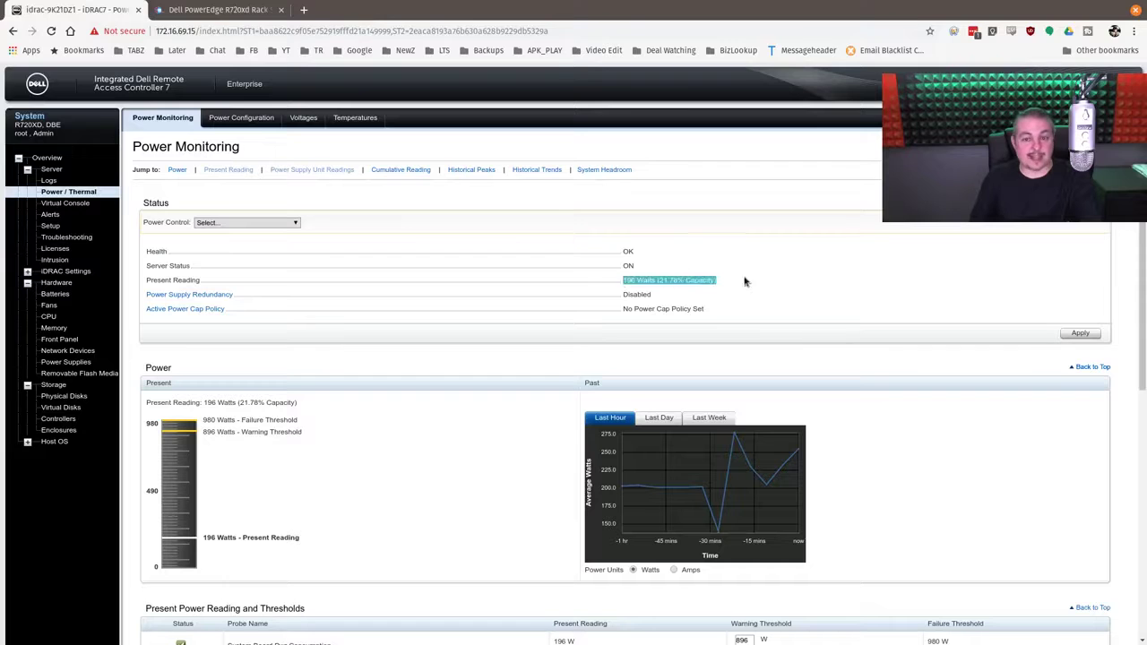
click(658, 277)
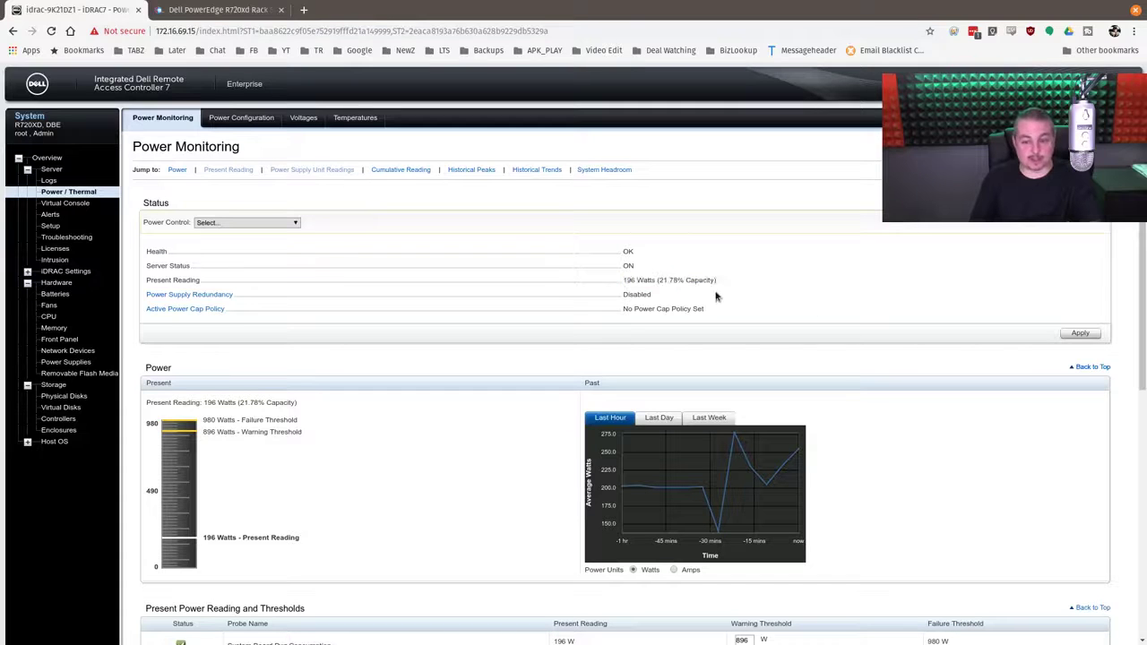
scroll(717, 297, down, 2)
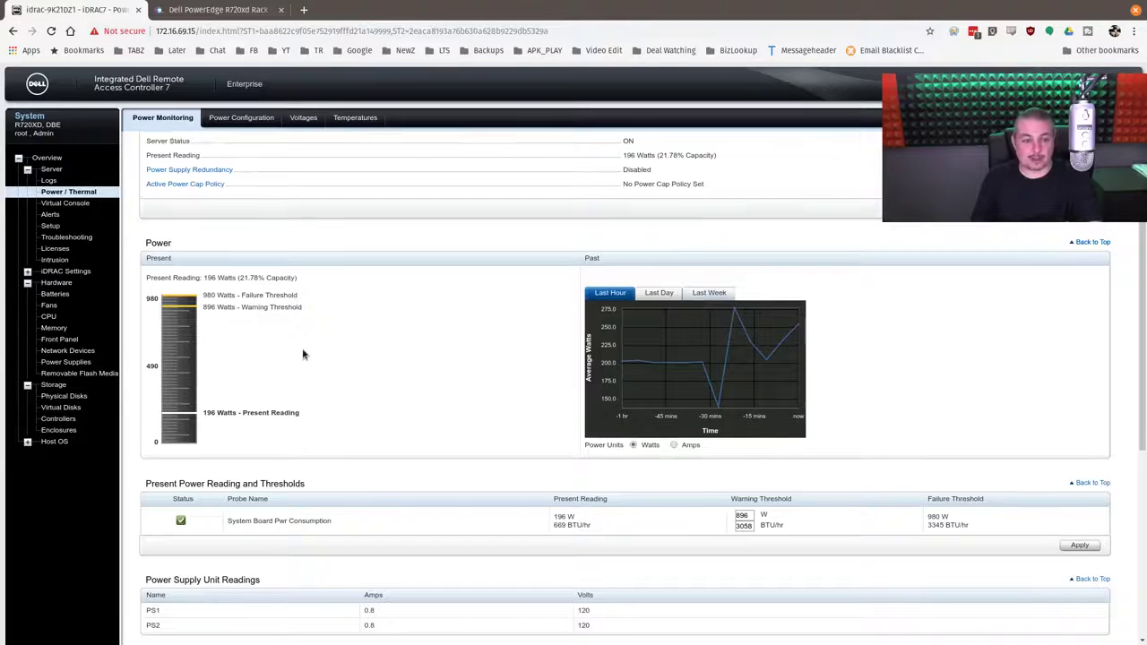
scroll(303, 355, up, 2)
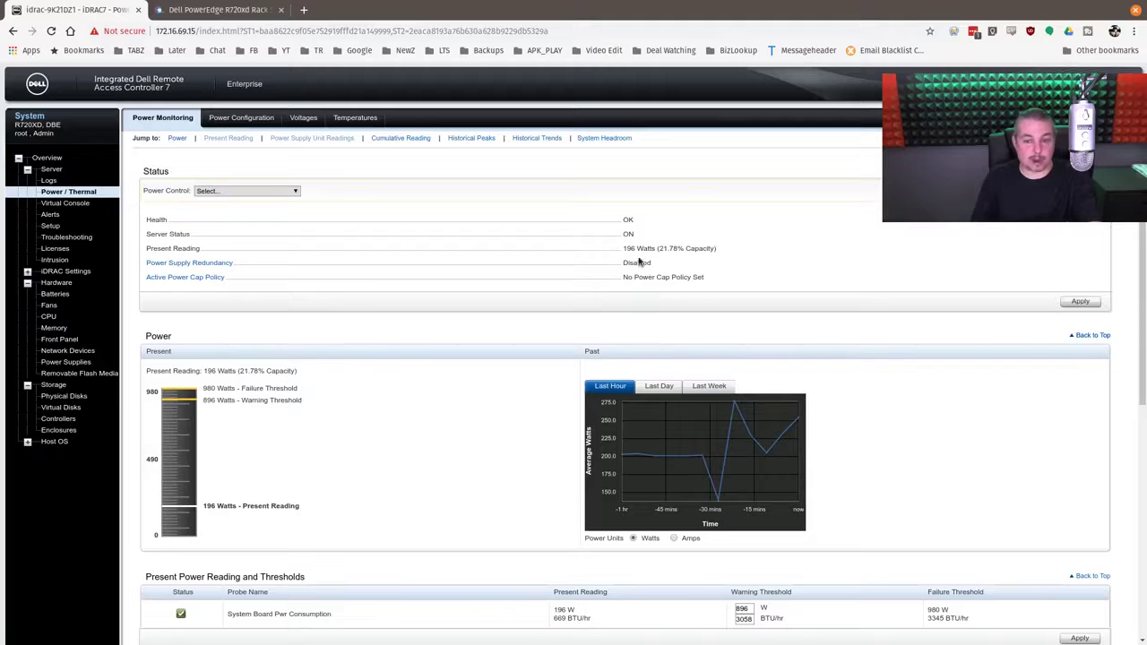
drag(625, 248, 654, 251)
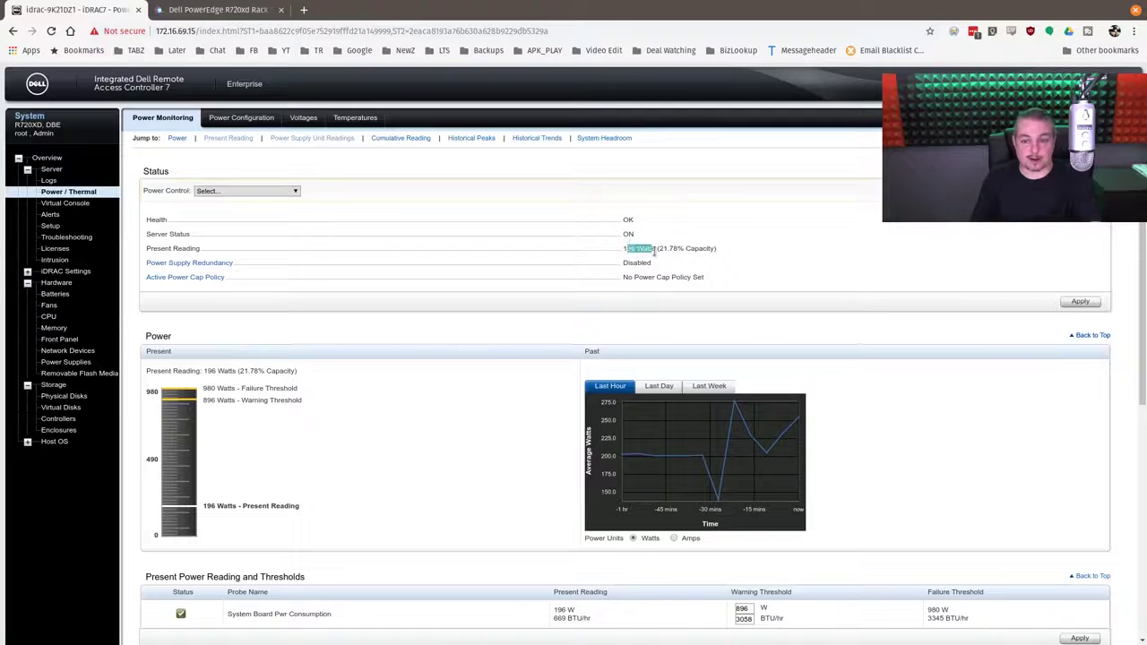
Read the power thresholds, power supply, cumulative and historical readings, and compare them with the present power reading
click(413, 416)
scroll(390, 408, down, 3)
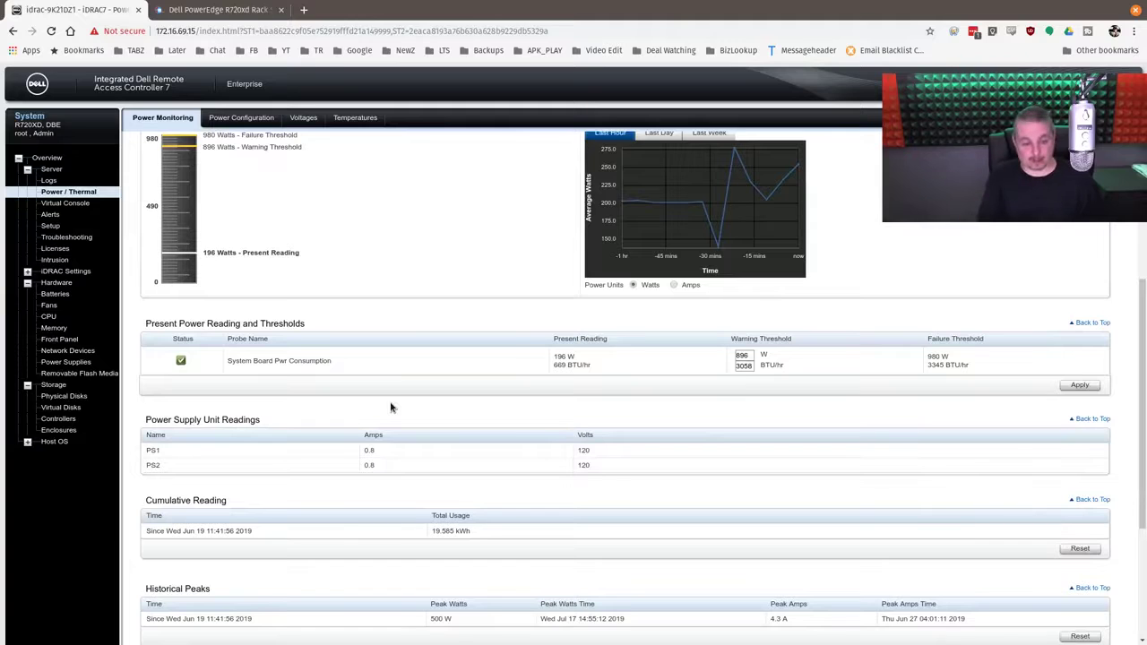
scroll(391, 408, down, 2)
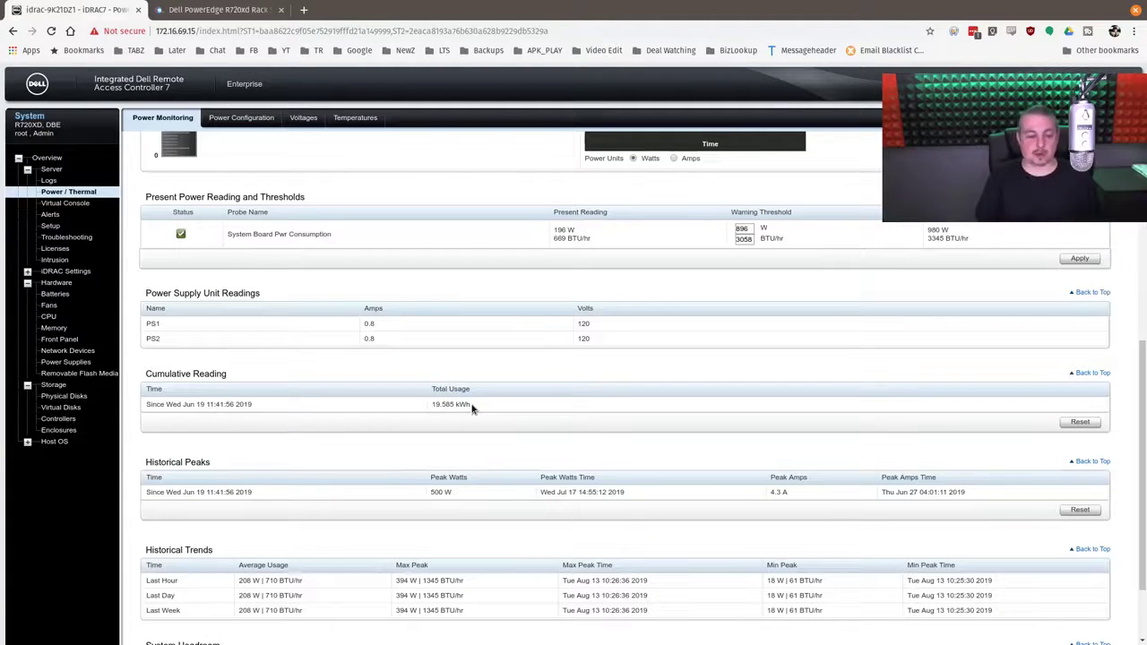
scroll(472, 408, up, 5)
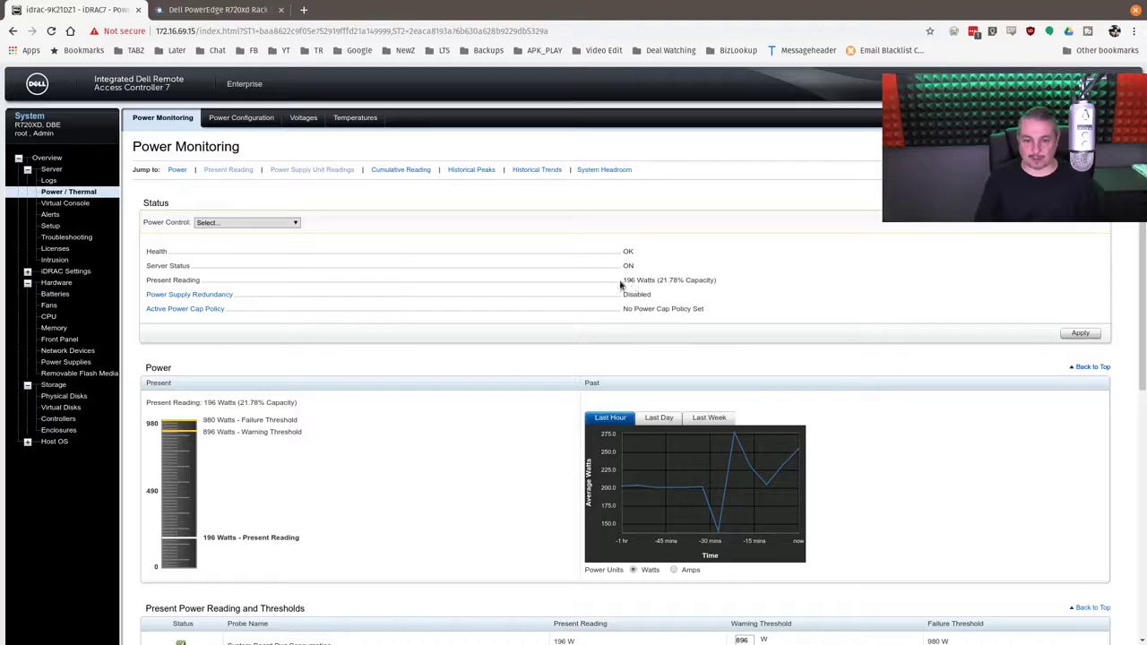
drag(621, 281, 727, 294)
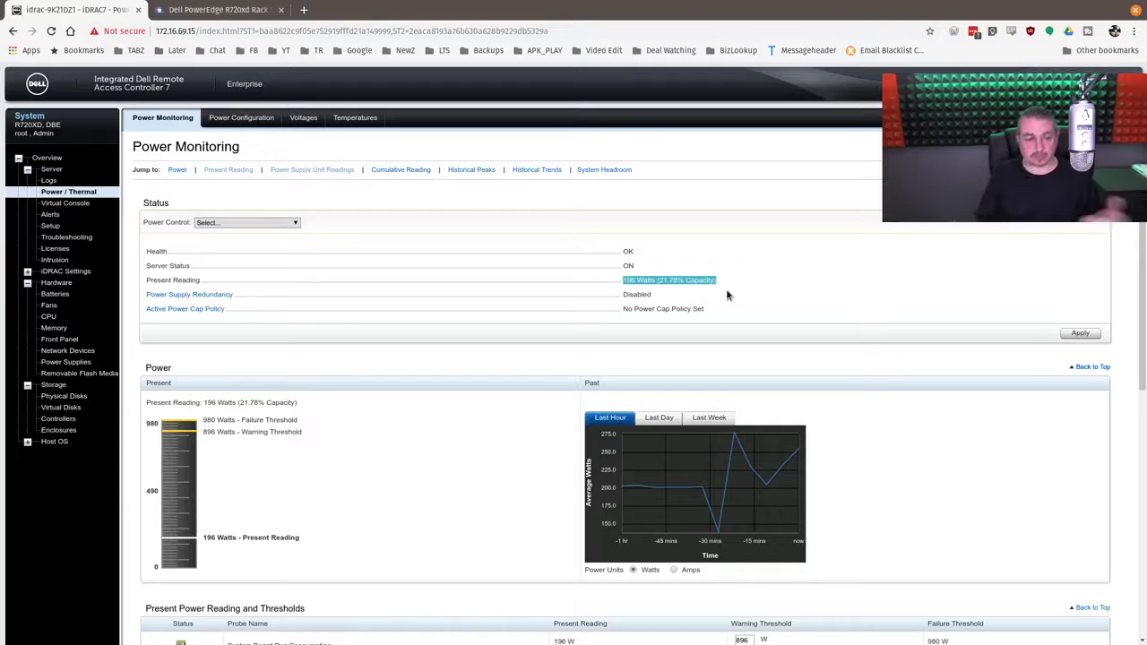
scroll(558, 416, down, 4)
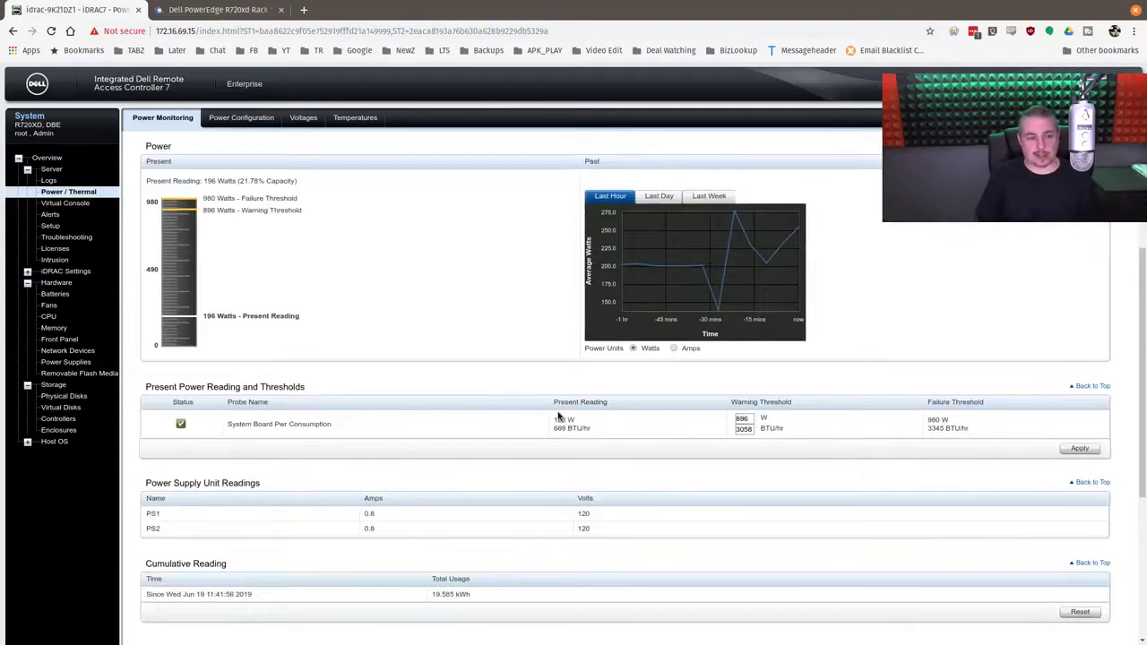
scroll(558, 417, up, 4)
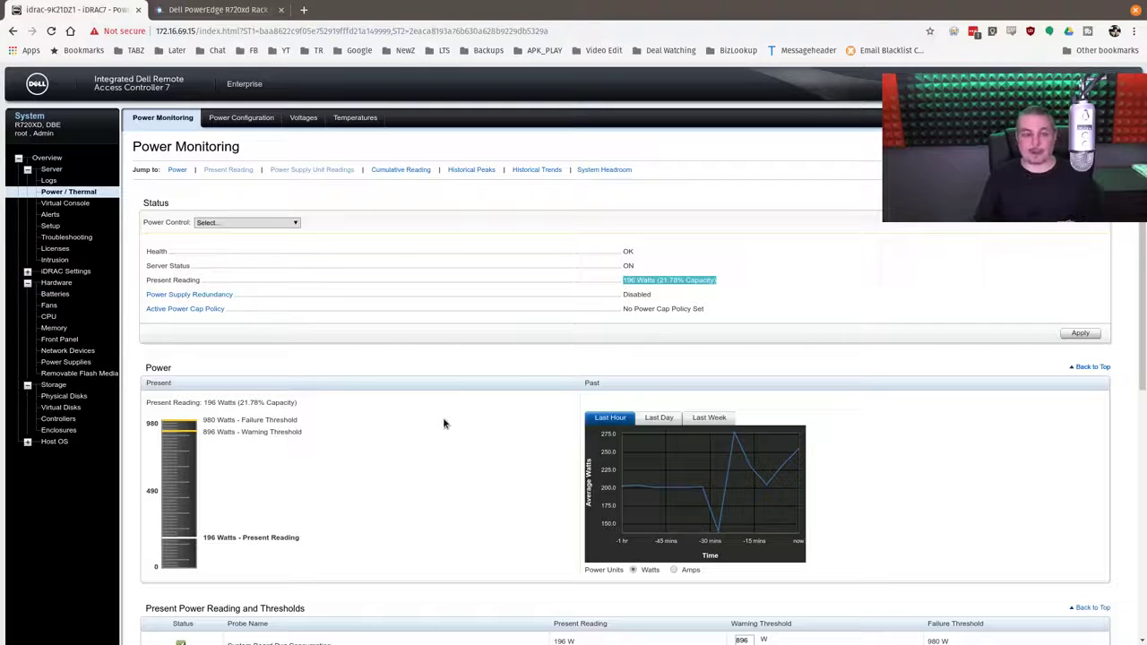
Open the server summary, and on the TechSupplyDirect page for the Dell PowerEdge R720xd review the configuration from processors to optional accessories
click(51, 169)
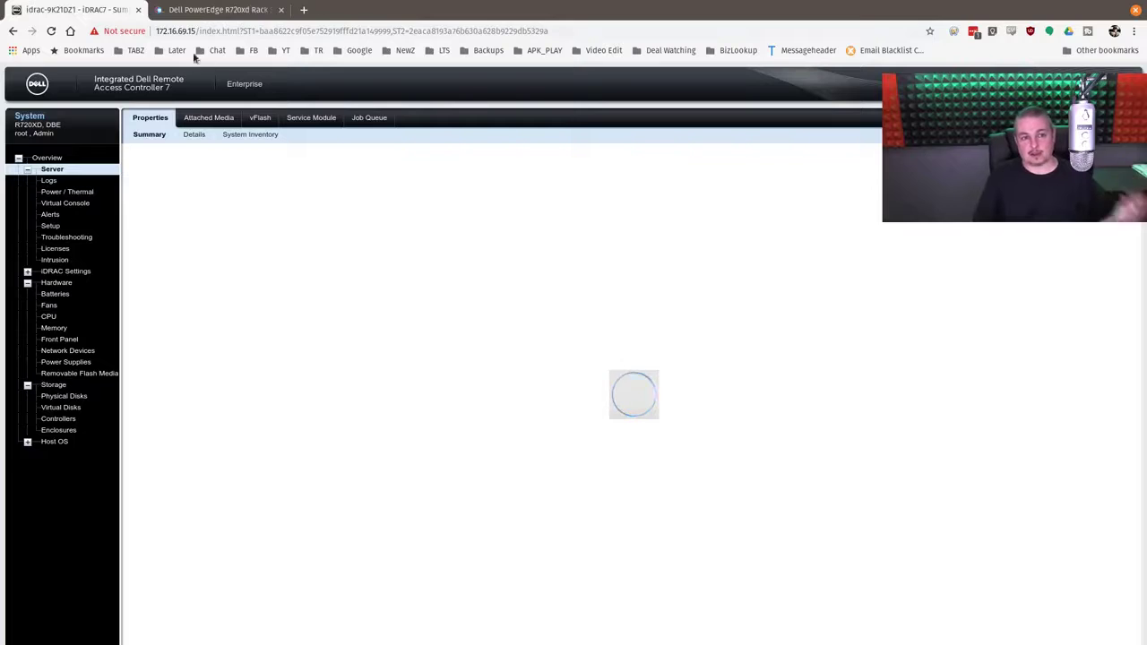
click(202, 10)
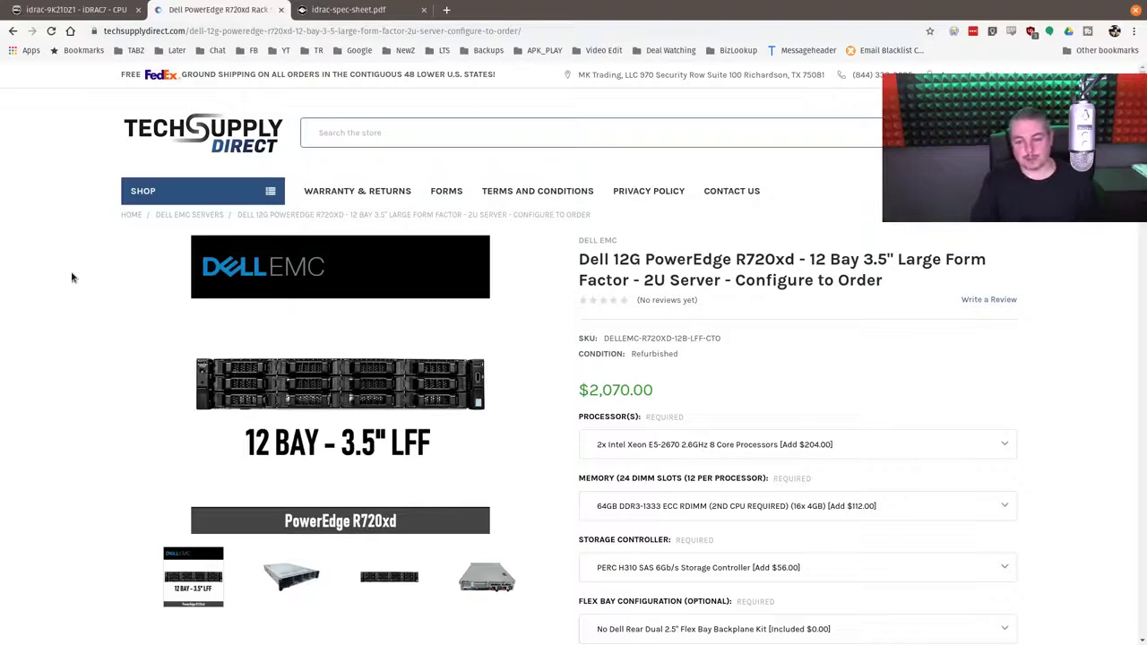
scroll(748, 383, down, 1)
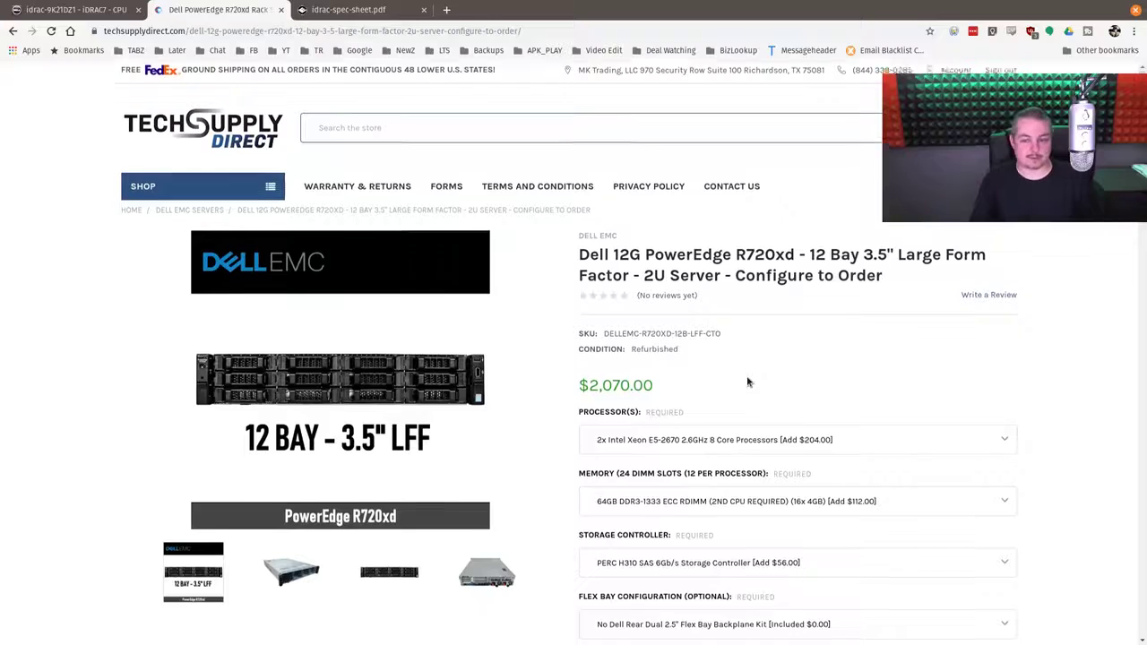
scroll(748, 383, down, 2)
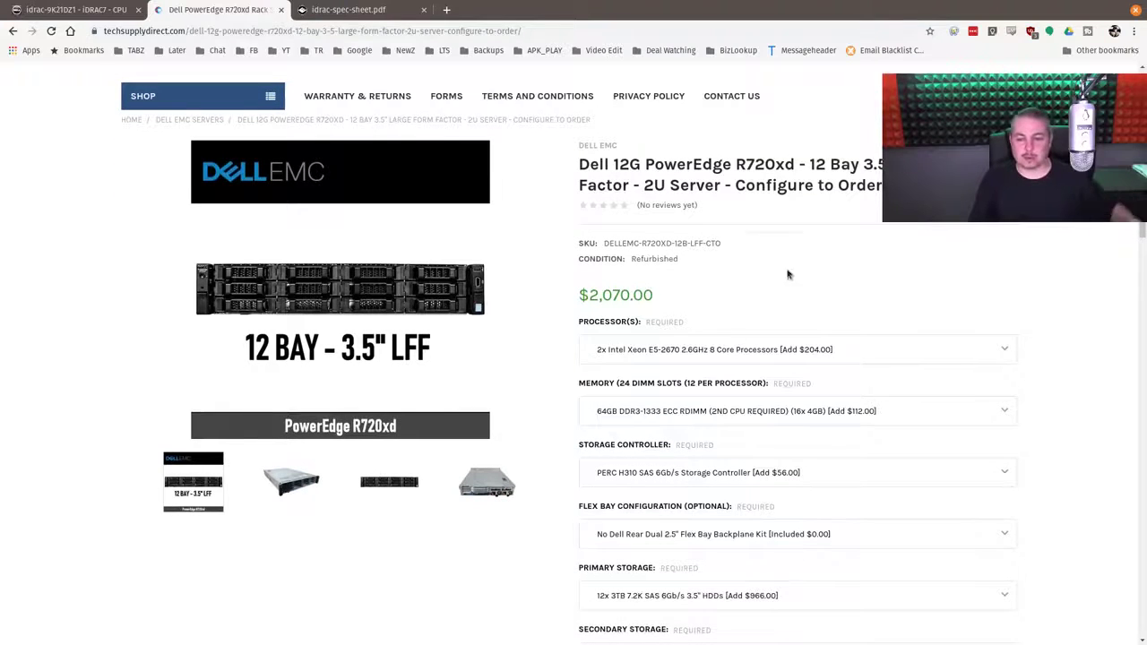
scroll(613, 350, down, 2)
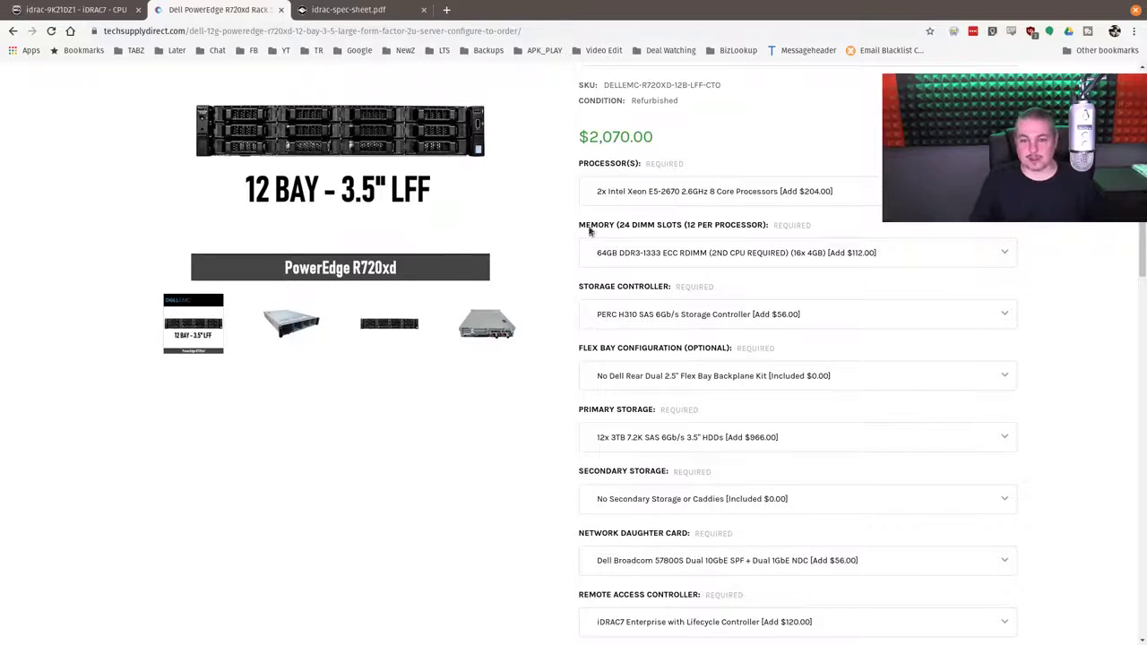
scroll(707, 259, down, 1)
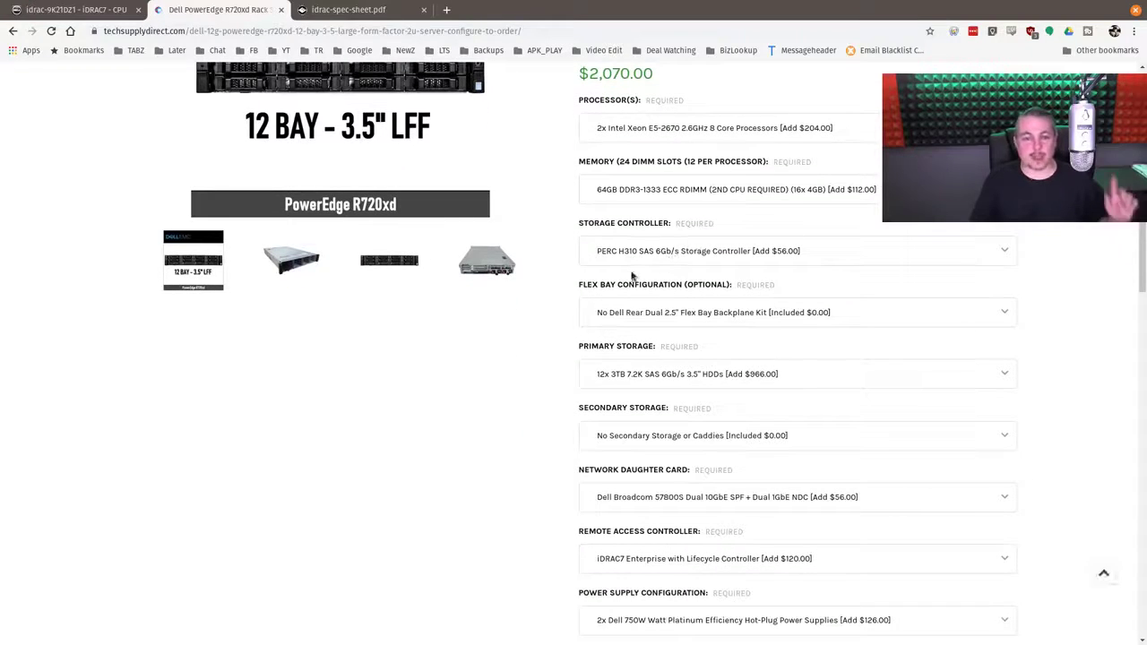
scroll(632, 276, down, 1)
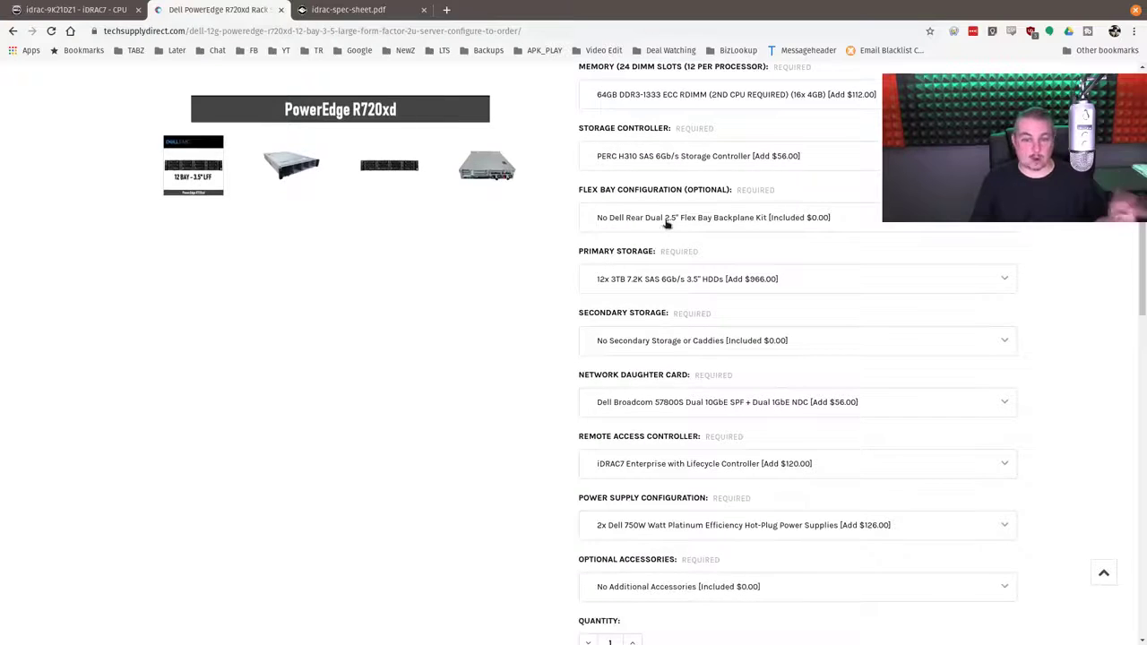
scroll(666, 224, down, 1)
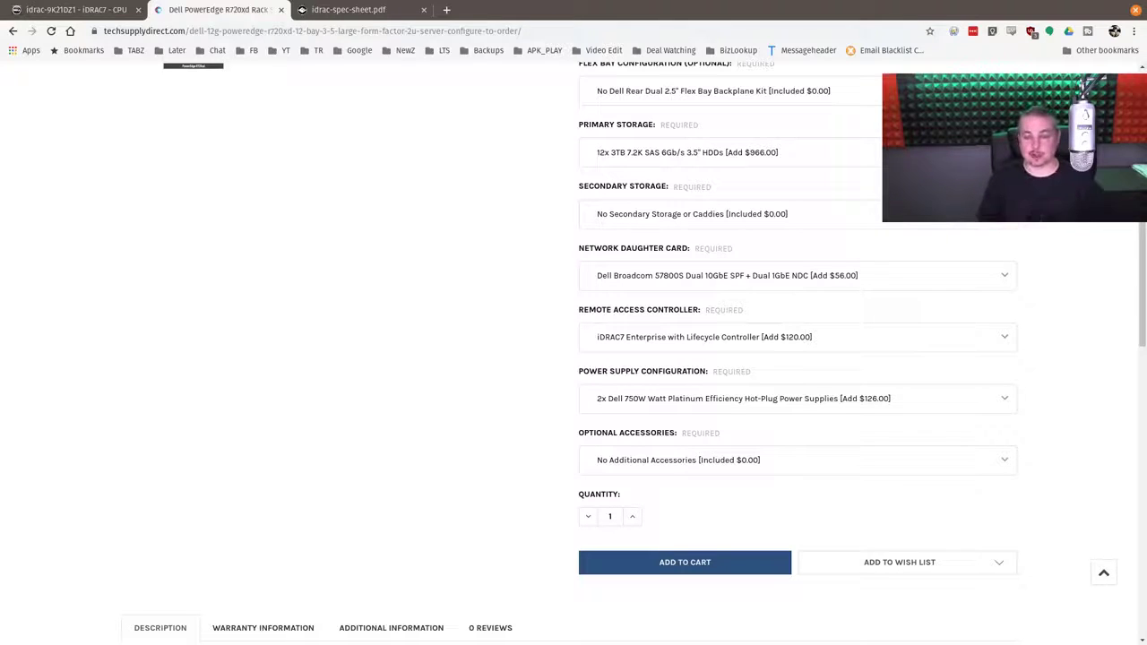
Check the primary storage choices without changing the selection, and look over the product configuration down to the description
click(1004, 152)
click(1107, 224)
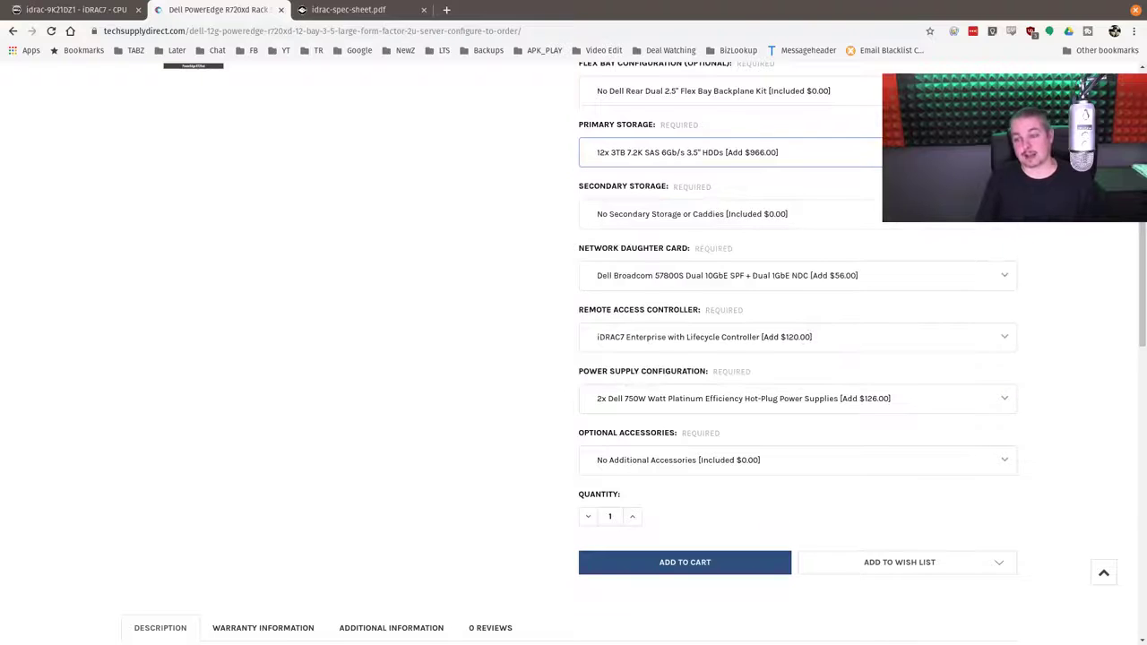
scroll(574, 359, up, 6)
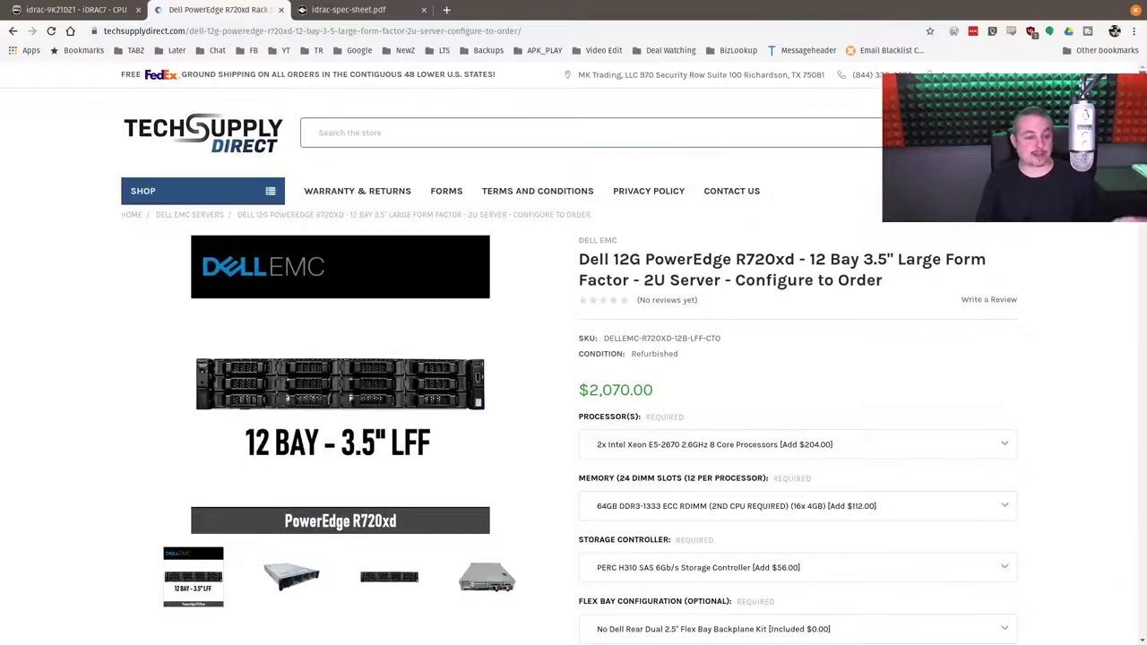
scroll(573, 358, down, 3)
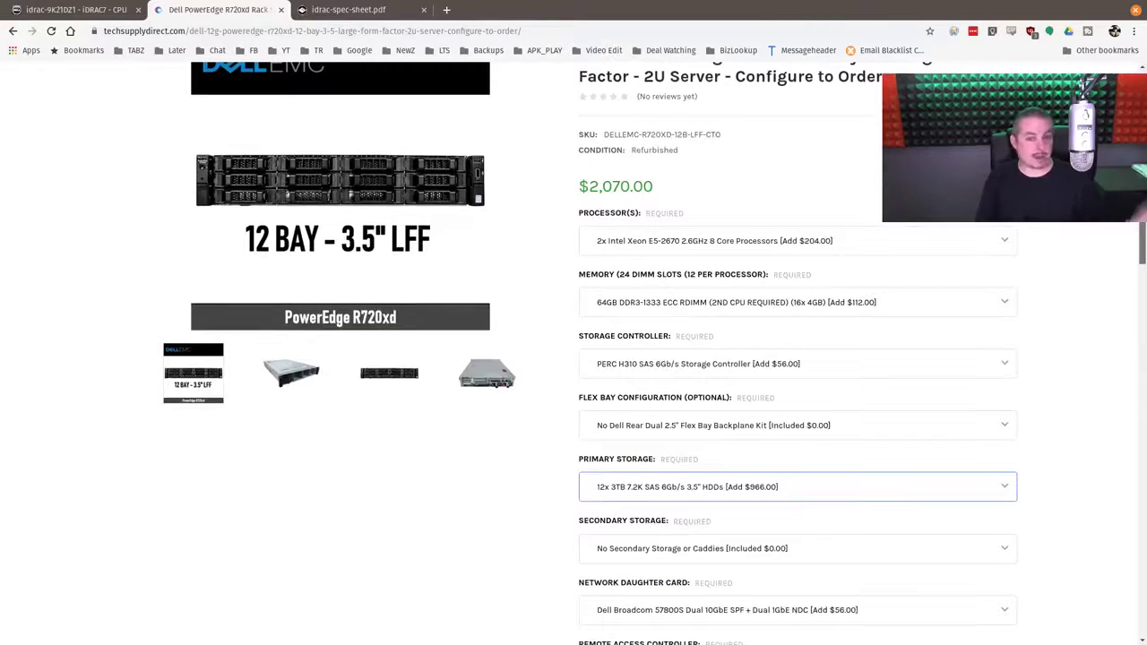
scroll(1141, 300, down, 8)
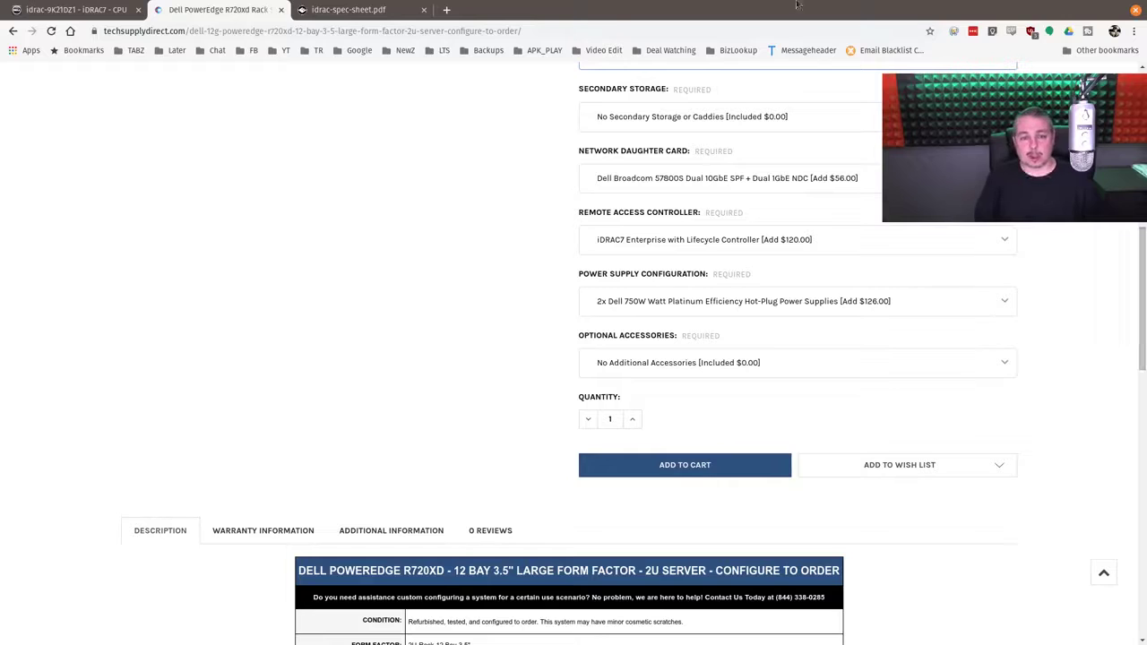
scroll(517, 172, down, 1)
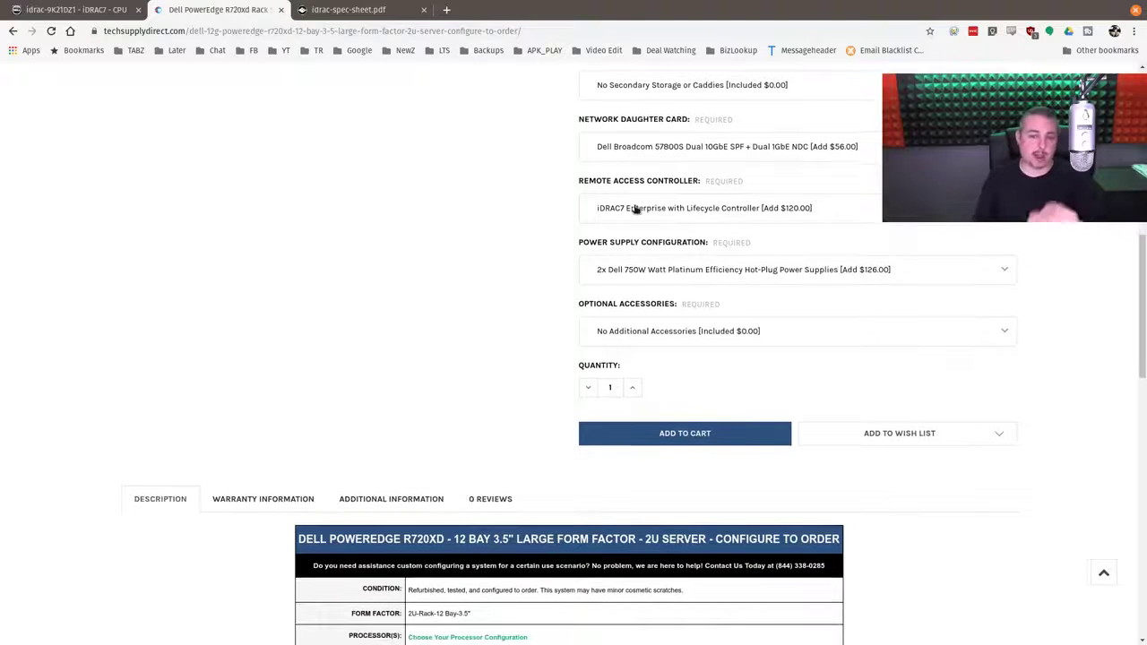
Check the remote access controller choices without changing the selection, and consult the iDRAC spec sheet's features and license table
click(691, 217)
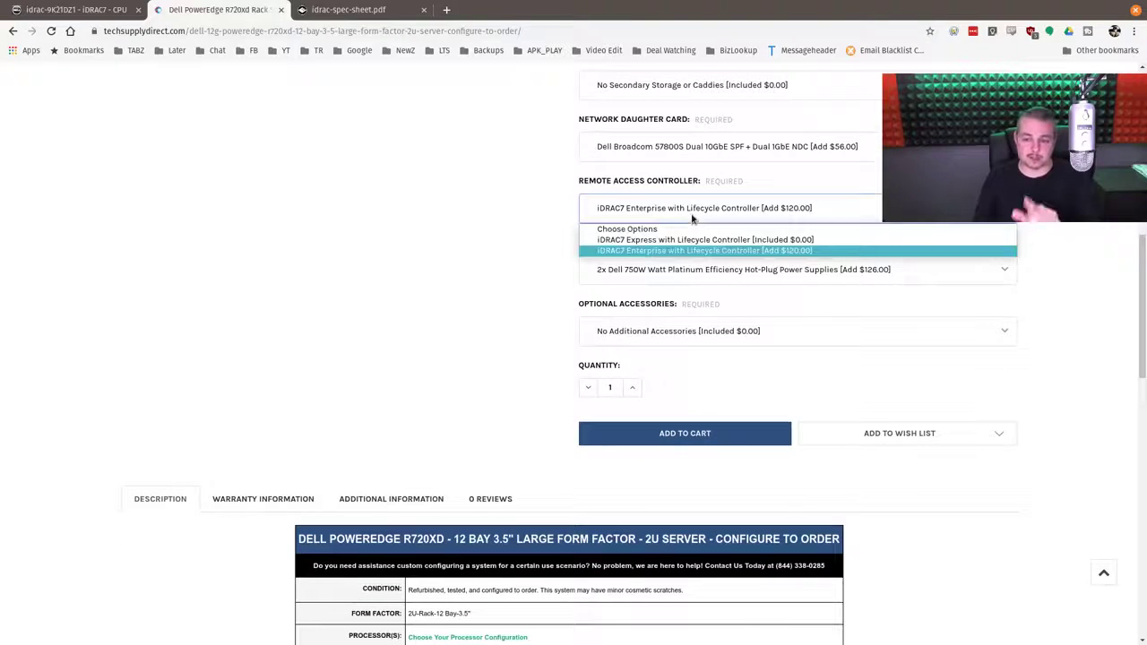
click(691, 217)
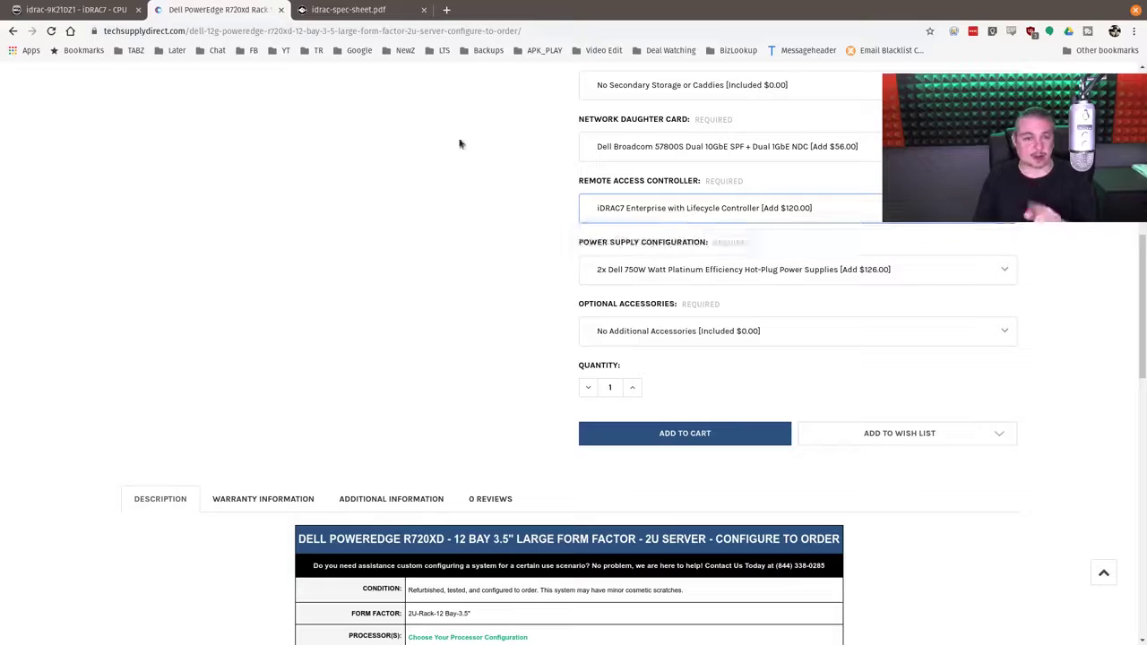
click(622, 220)
click(621, 220)
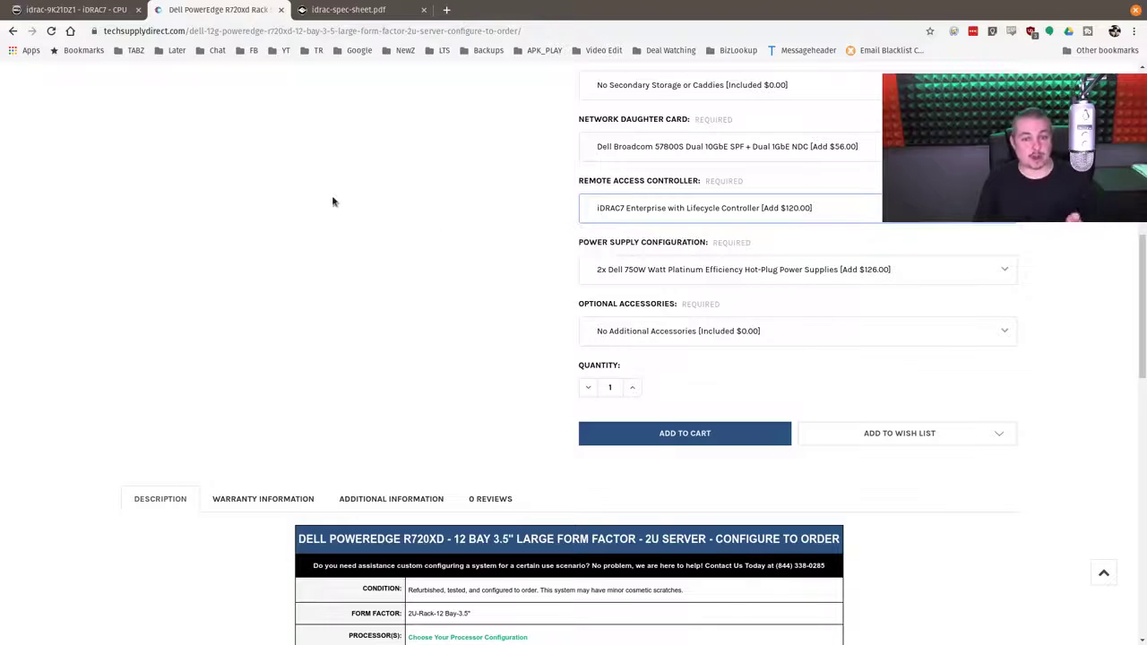
click(341, 18)
scroll(592, 325, up, 15)
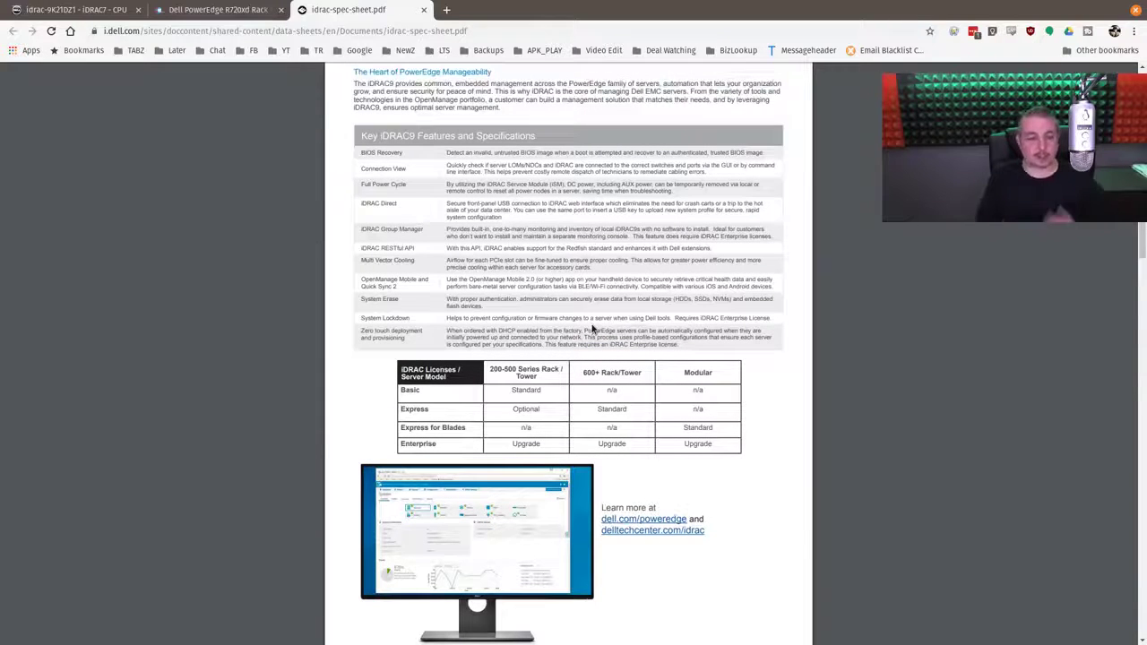
Return to the R720xd product page and skim its configuration options and description once more
click(219, 9)
scroll(356, 260, down, 3)
scroll(355, 259, up, 5)
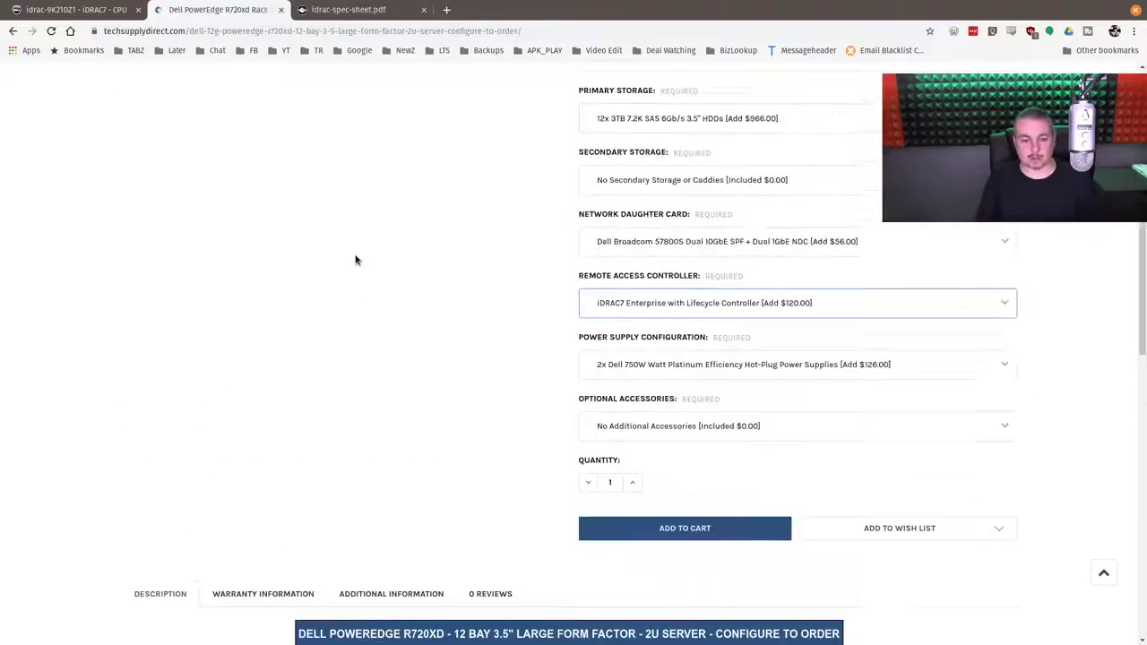
scroll(356, 259, down, 5)
scroll(350, 275, down, 2)
scroll(350, 275, up, 10)
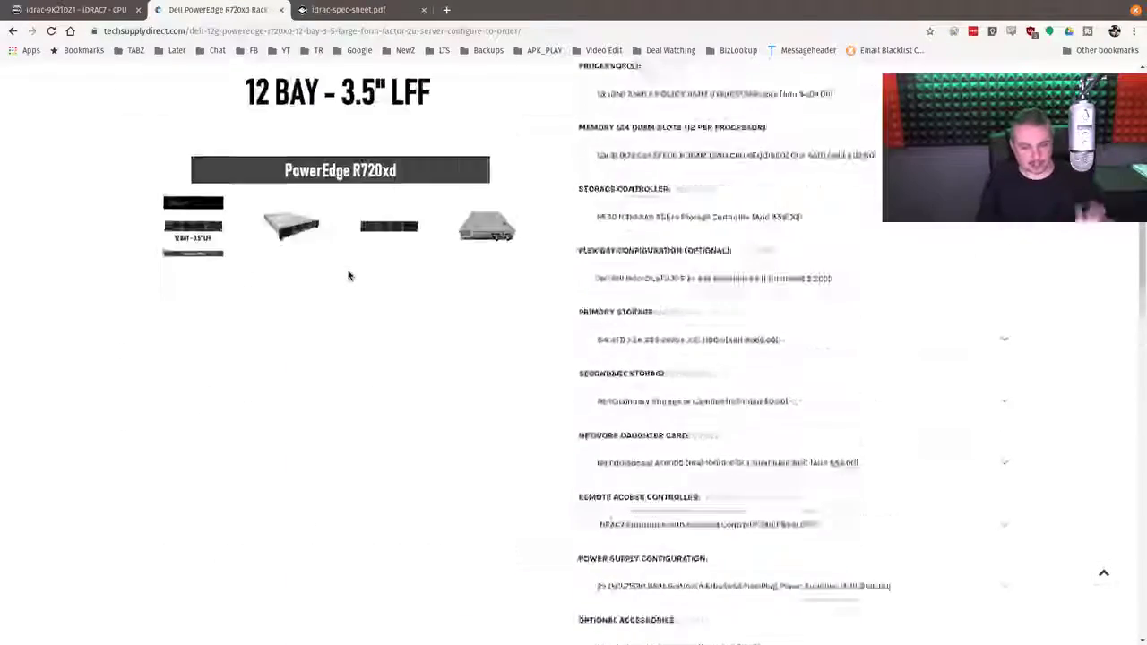